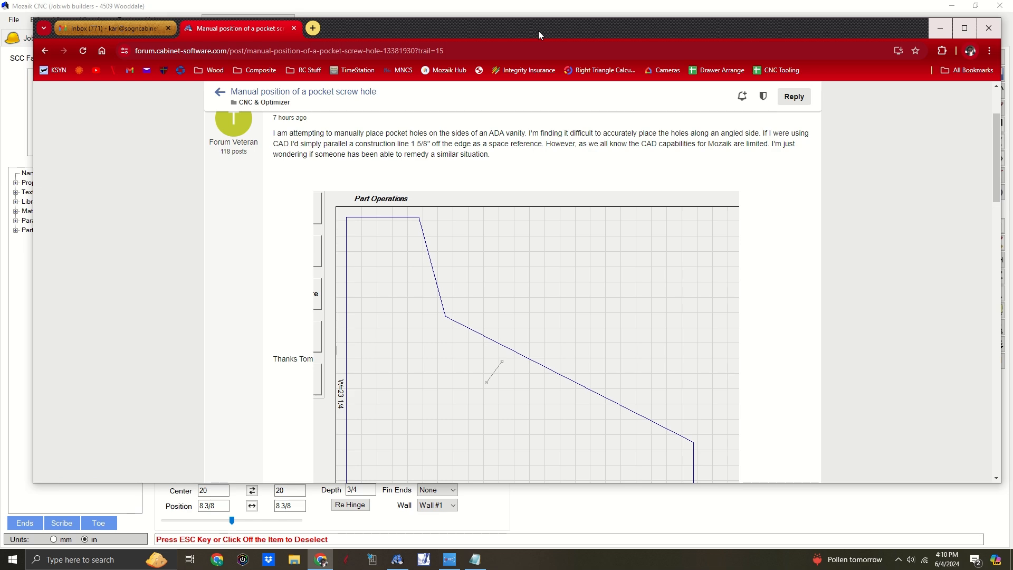
- Open the unfinished panel on Wall #1 for editing, with its product view alongside and its parameter overrides shown
{"action": "left_click", "coordinate": [947, 33]}
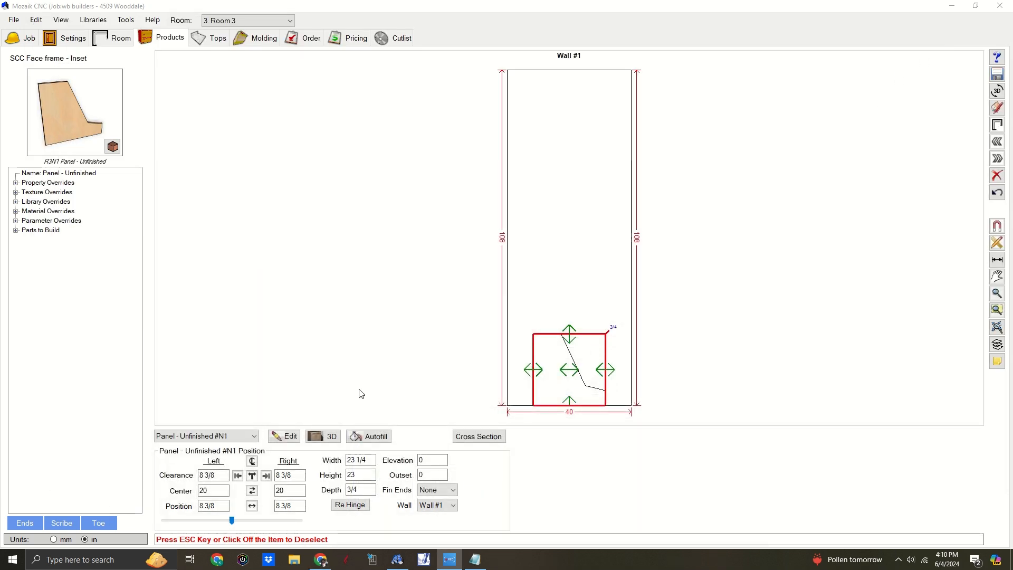
{"action": "left_click", "coordinate": [290, 437]}
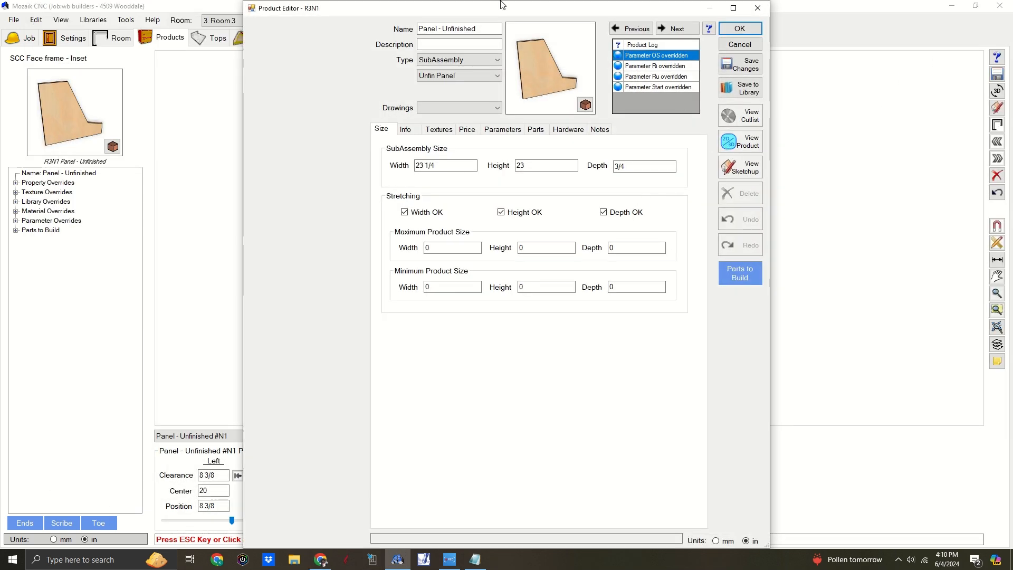
{"action": "left_click_drag", "start_coordinate": [500, 14], "coordinate": [258, 14]}
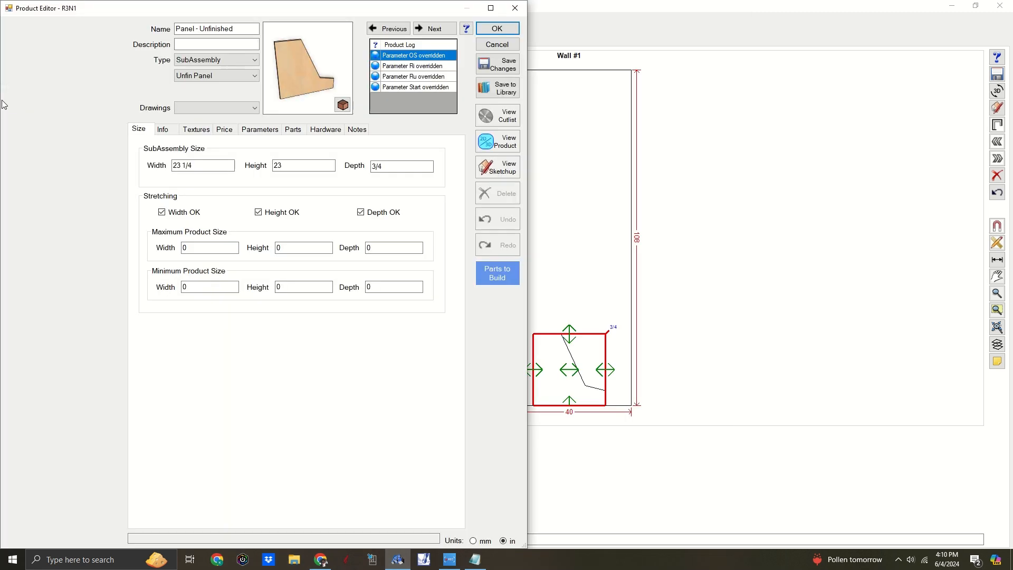
{"action": "left_click", "coordinate": [500, 146]}
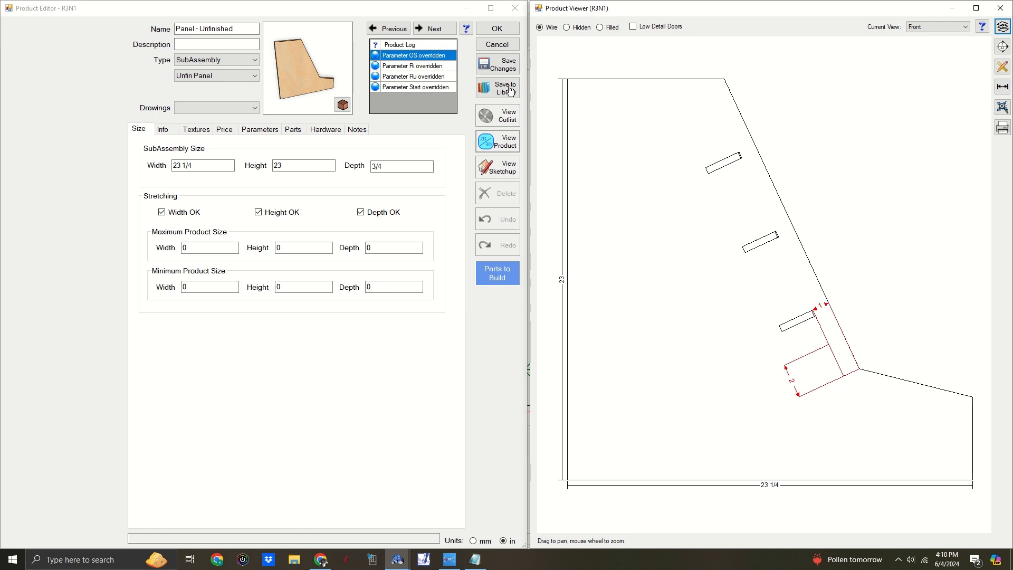
{"action": "left_click", "coordinate": [273, 131]}
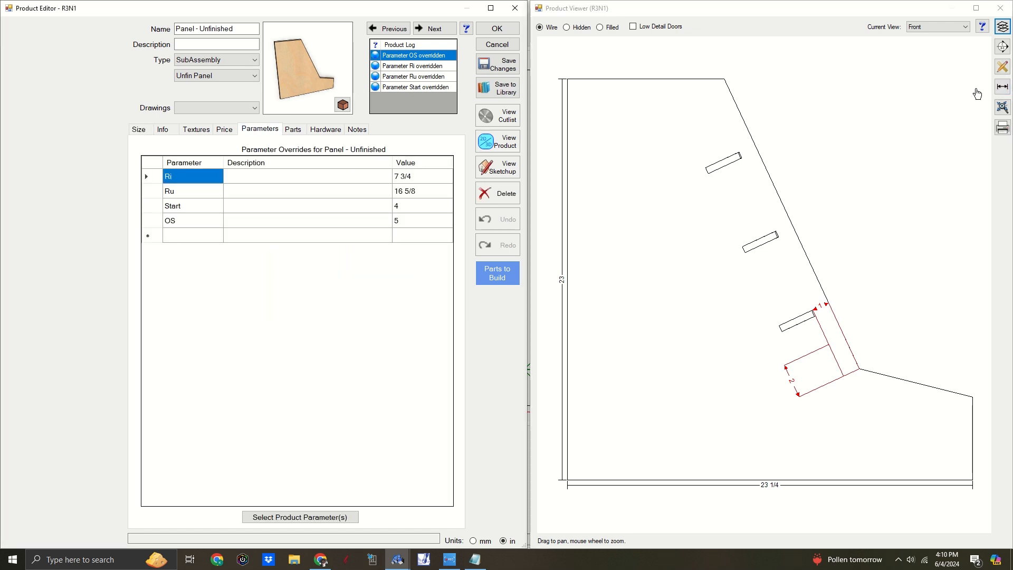
- Add a horizontal dimension across the long angled edge, from its upper corner to its lower corner, and select parameter Ri
{"action": "left_click", "coordinate": [1002, 86]}
{"action": "left_click", "coordinate": [725, 79]}
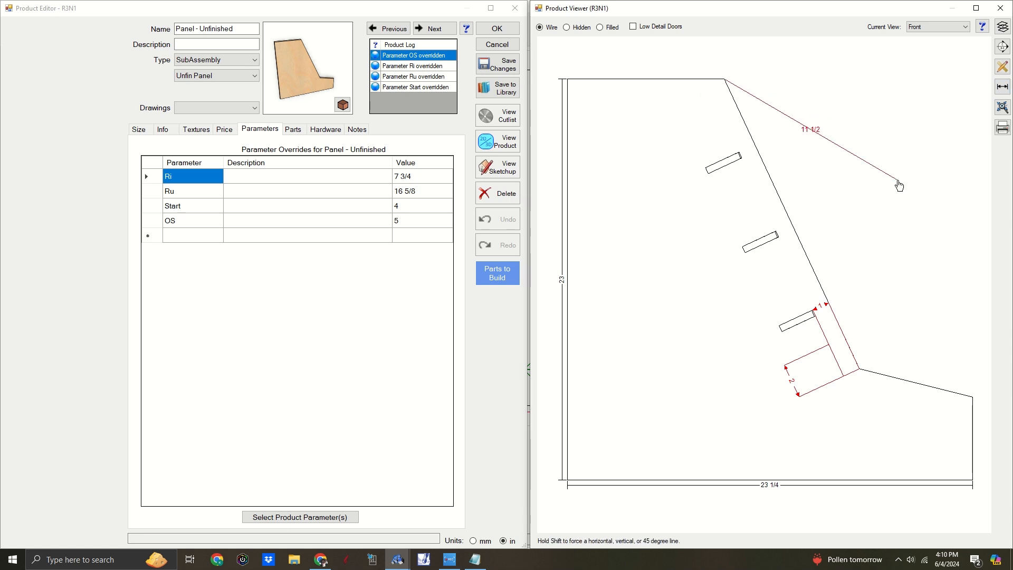
{"action": "left_click", "coordinate": [858, 369]}
{"action": "left_click", "coordinate": [802, 56]}
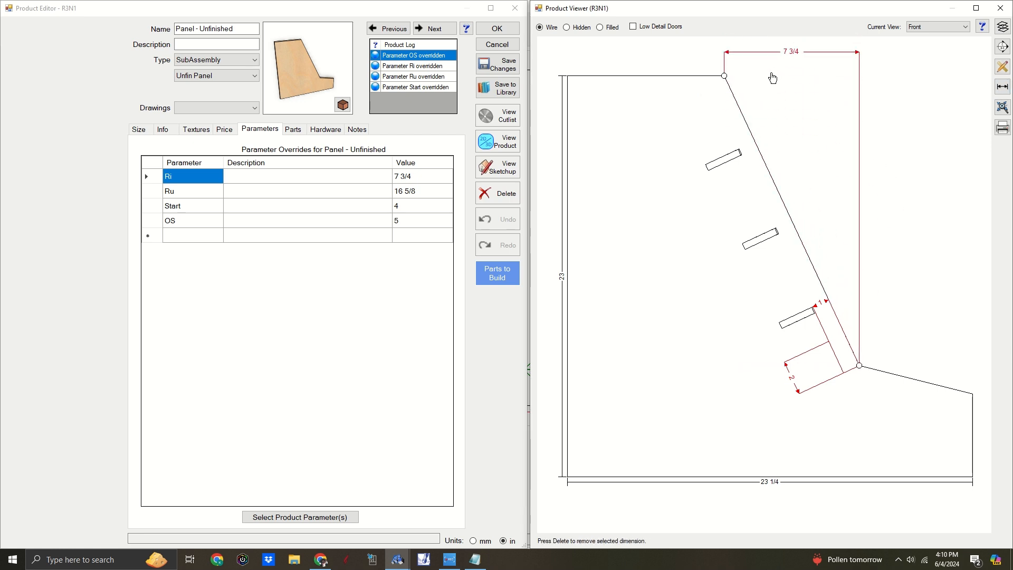
{"action": "left_click", "coordinate": [175, 179]}
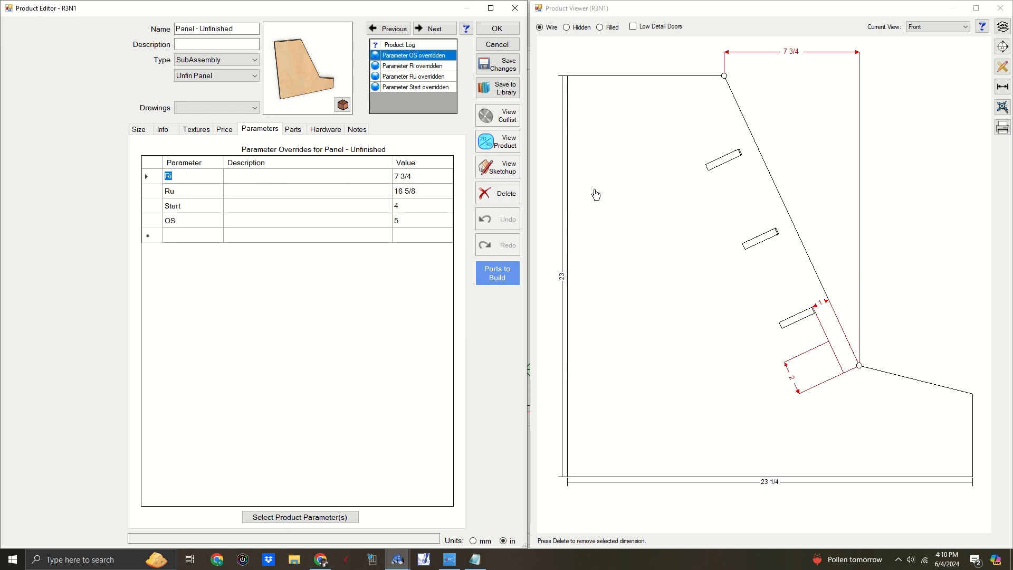
- Add a vertical dimension for the long angled edge, from its upper corner to its lower corner
{"action": "left_click", "coordinate": [1002, 86]}
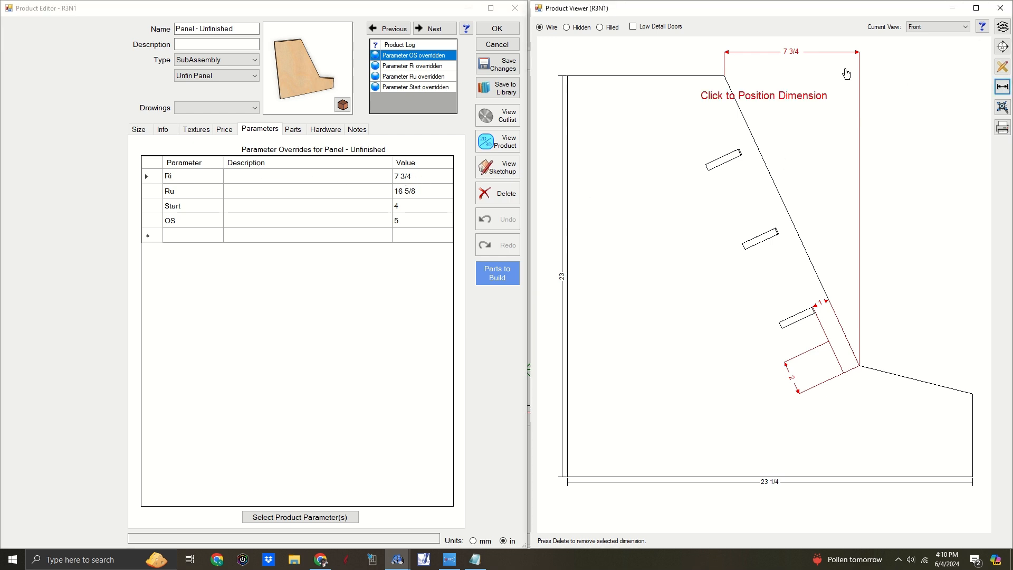
{"action": "left_click", "coordinate": [725, 76]}
{"action": "left_click", "coordinate": [860, 365]}
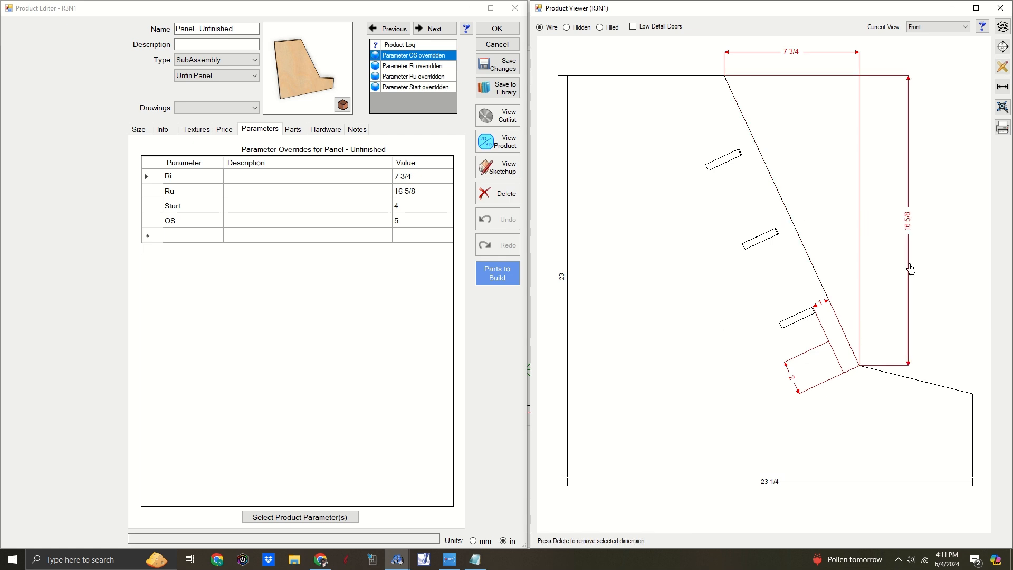
{"action": "left_click", "coordinate": [922, 267]}
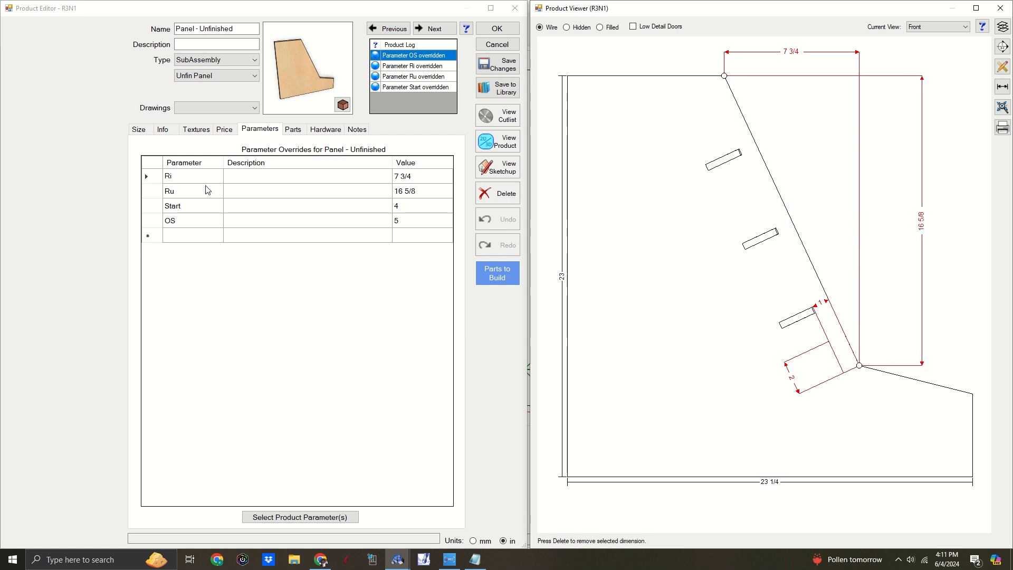
- Set the Start parameter override to 2
{"action": "left_click", "coordinate": [153, 191]}
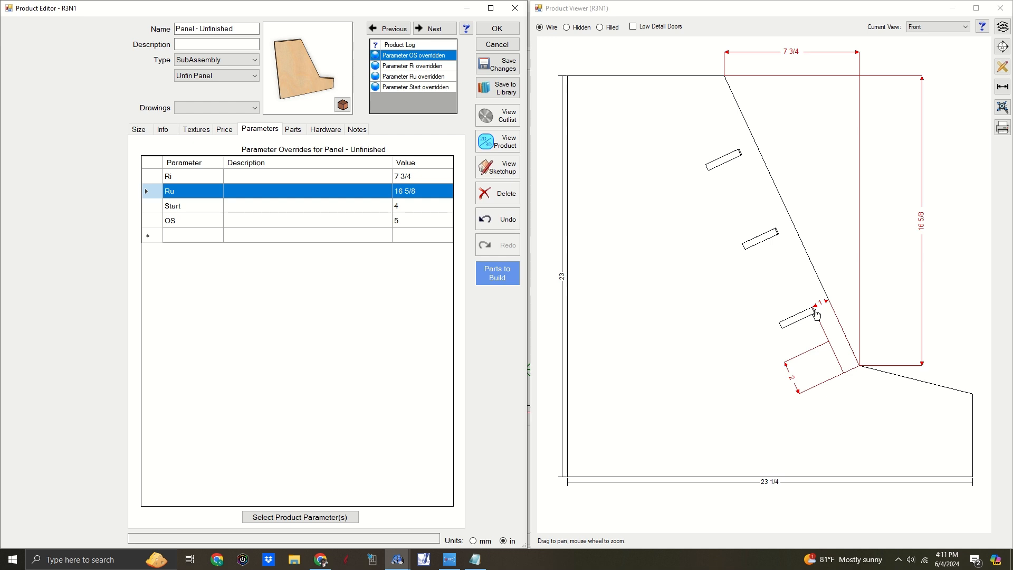
{"action": "left_click", "coordinate": [420, 207]}
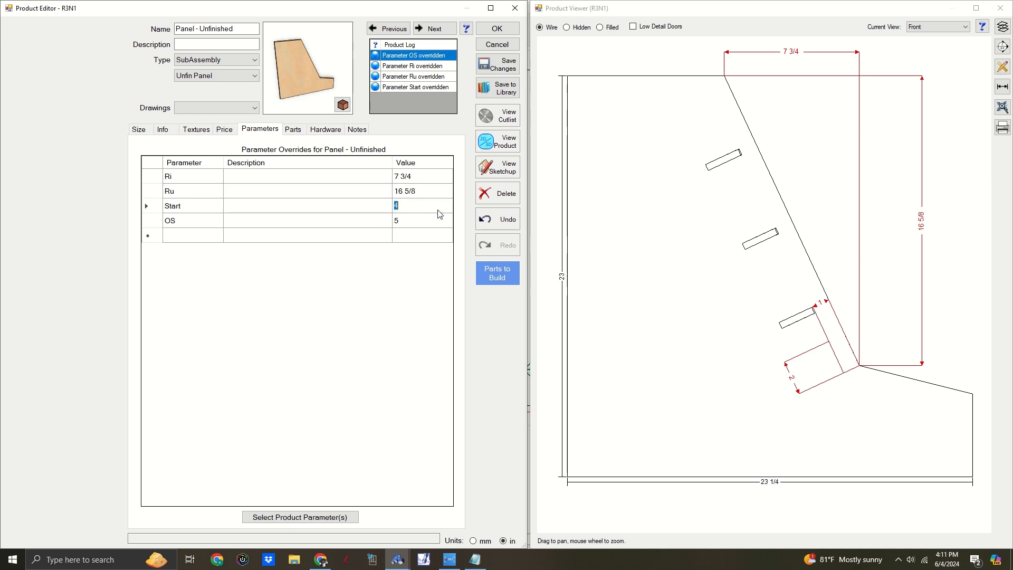
{"action": "key", "text": "Return"}
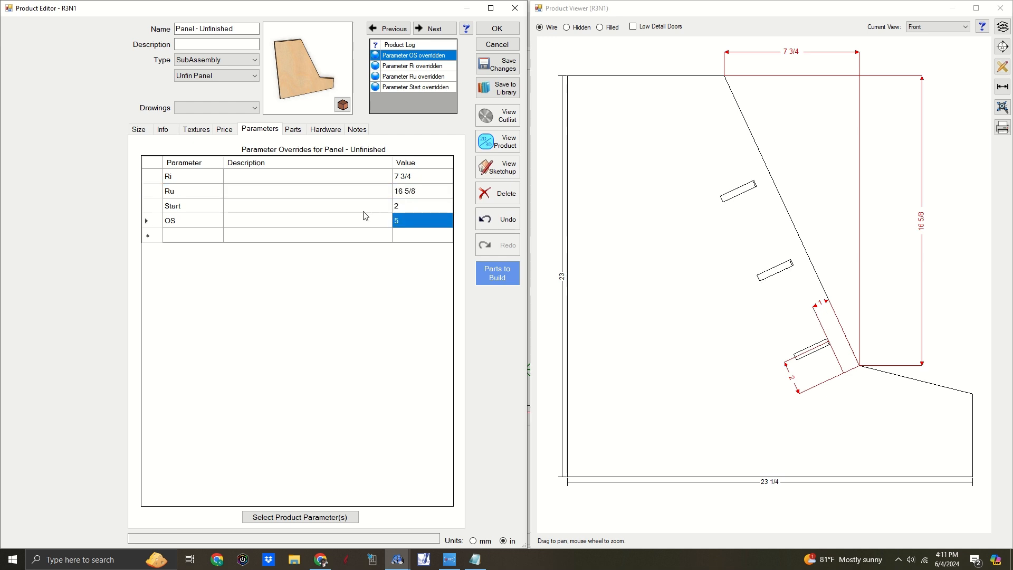
- Measure the spacing between the two lower pocket holes along the angled edge and delete that dimension
{"action": "left_click", "coordinate": [171, 227]}
{"action": "left_click", "coordinate": [291, 228]}
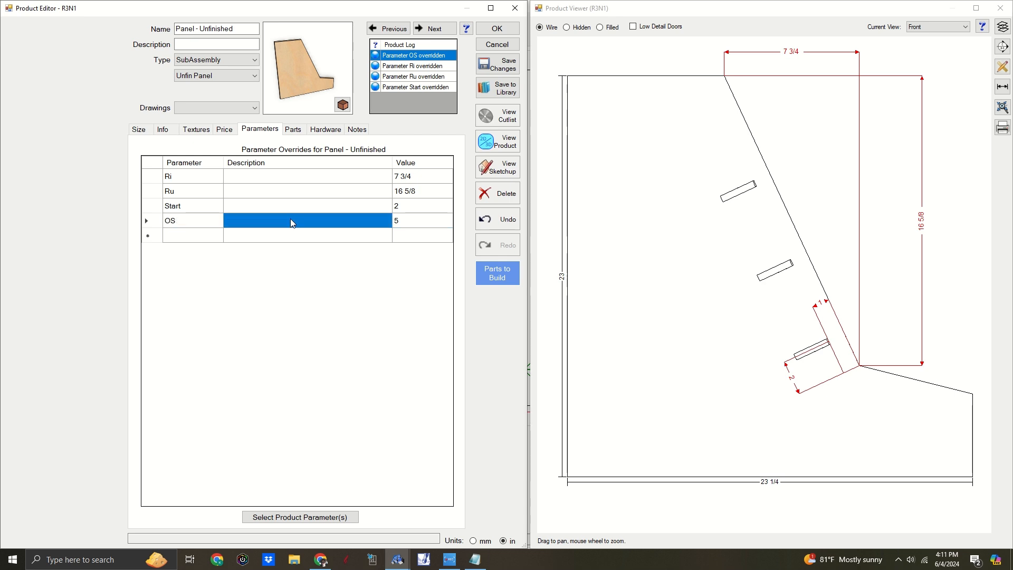
{"action": "left_click", "coordinate": [1002, 86]}
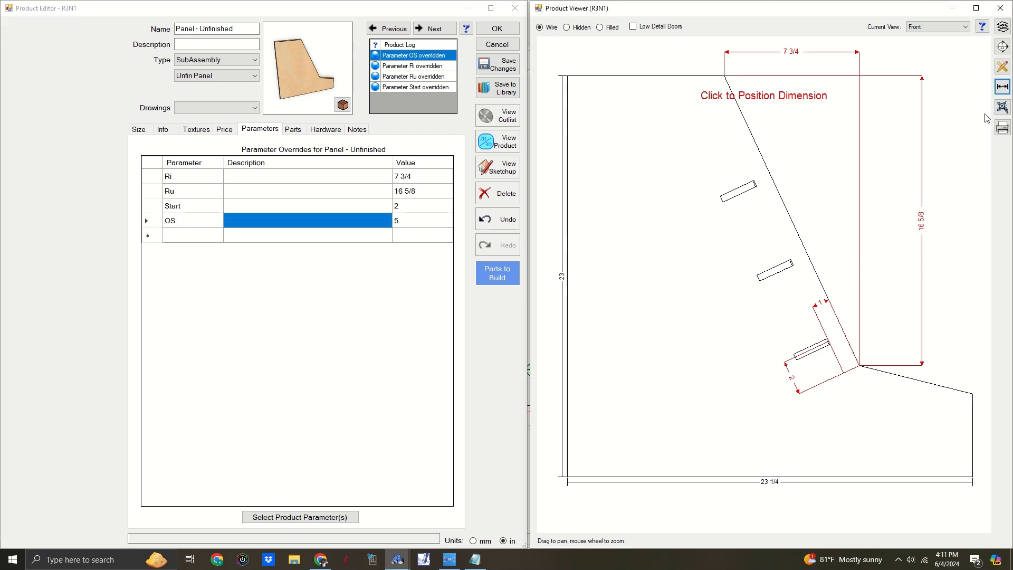
{"action": "left_click", "coordinate": [795, 358]}
{"action": "left_click", "coordinate": [757, 276]}
{"action": "left_click", "coordinate": [711, 342]}
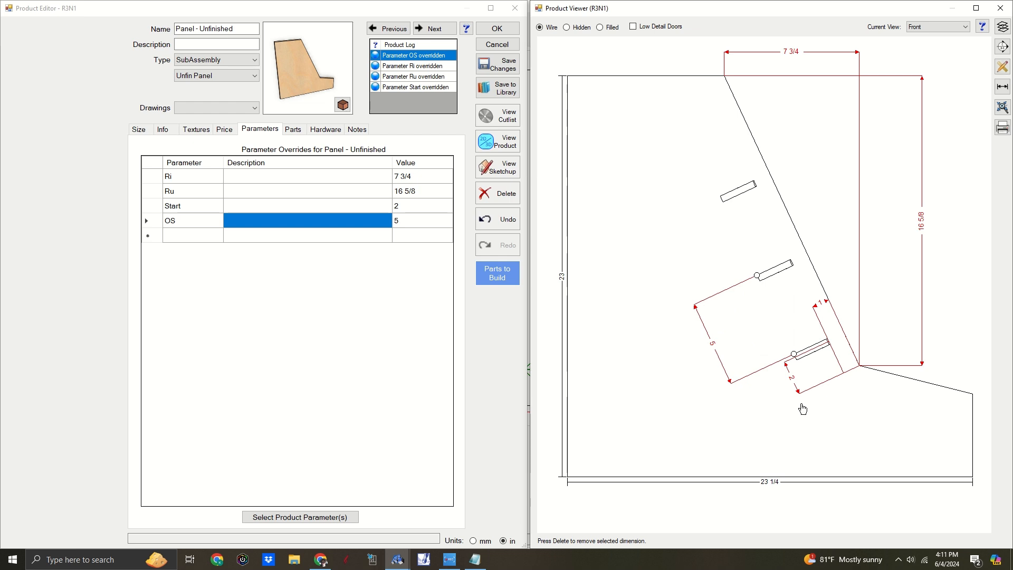
{"action": "key", "text": "Delete"}
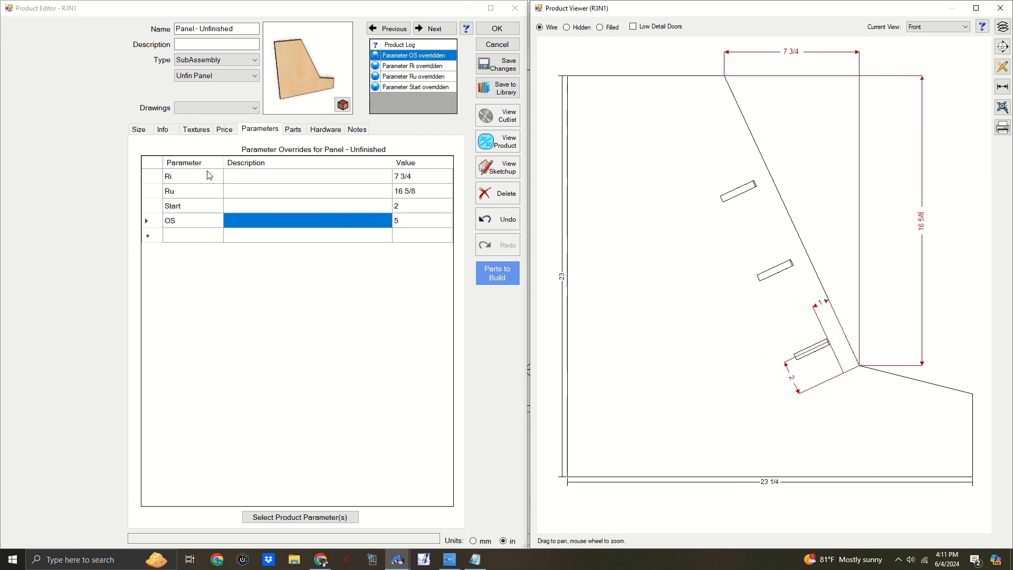
- Edit the UnFin Panel part with quantity 1 and delete its three existing pocket-hole tool paths
{"action": "left_click", "coordinate": [294, 129]}
{"action": "left_click", "coordinate": [200, 168]}
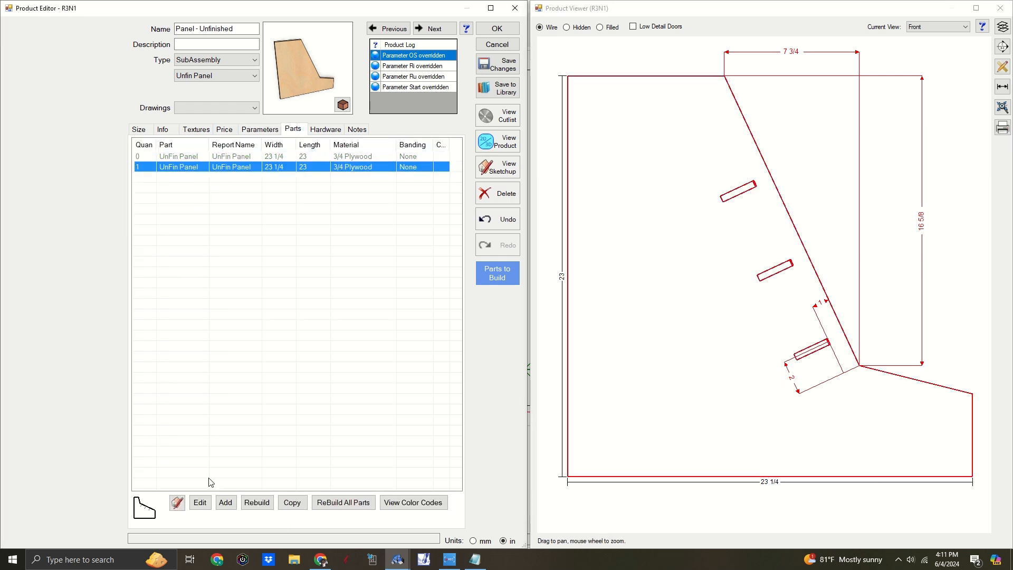
{"action": "left_click", "coordinate": [200, 502]}
{"action": "left_click", "coordinate": [204, 328]}
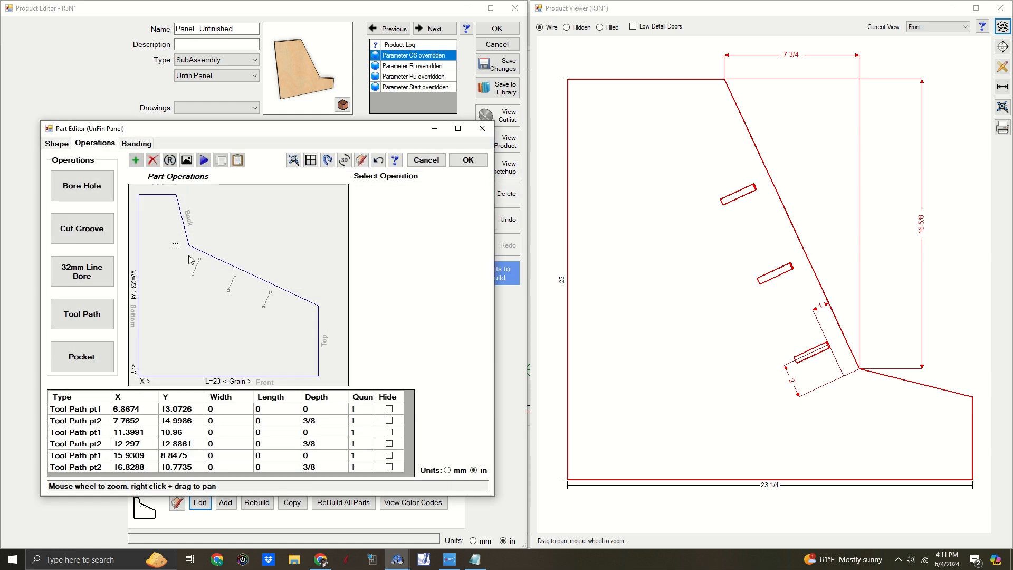
{"action": "left_click_drag", "start_coordinate": [174, 244], "coordinate": [305, 340]}
{"action": "key", "text": "Delete"}
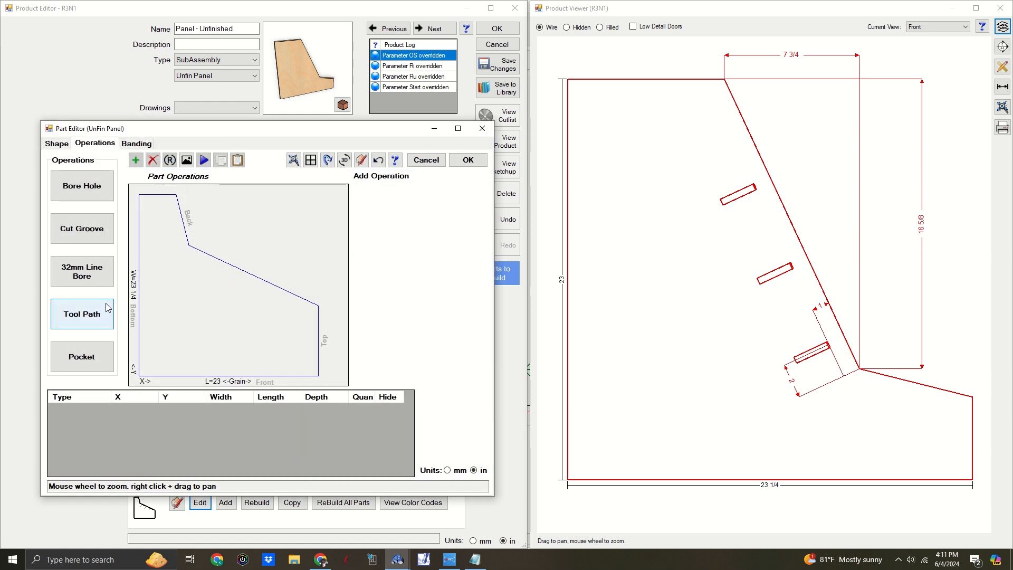
- Add a new Sloped Tool Path operation to the panel part
{"action": "left_click", "coordinate": [89, 325]}
{"action": "left_click", "coordinate": [241, 350]}
{"action": "left_click", "coordinate": [353, 274]}
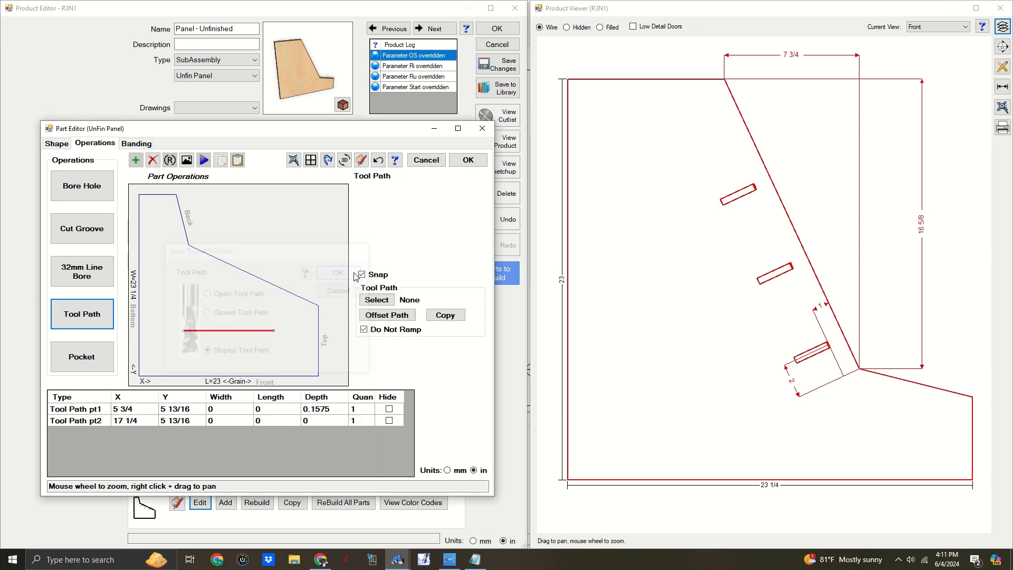
- Set the first tool path point's depth to 0 and assign the 3/8 Down Pocket tool
{"action": "left_click", "coordinate": [79, 409]}
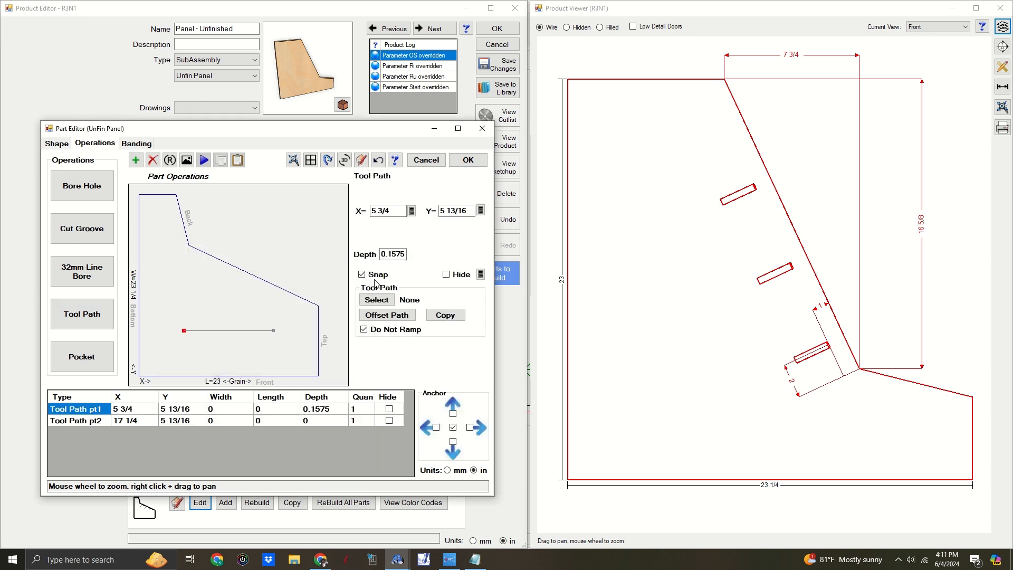
{"action": "double_click", "coordinate": [401, 254]}
{"action": "type", "text": "0"}
{"action": "left_click", "coordinate": [390, 299]}
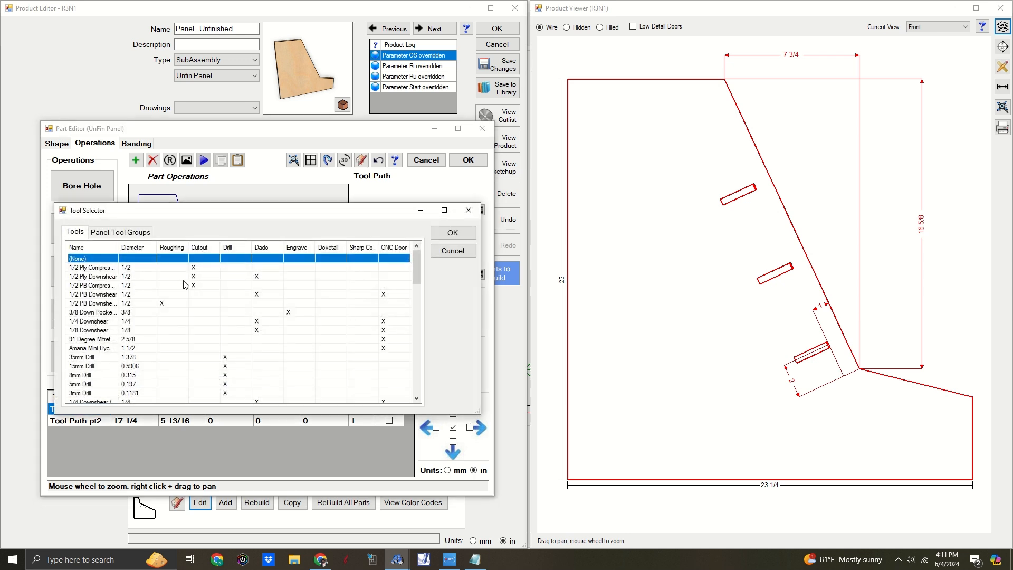
{"action": "left_click", "coordinate": [103, 313]}
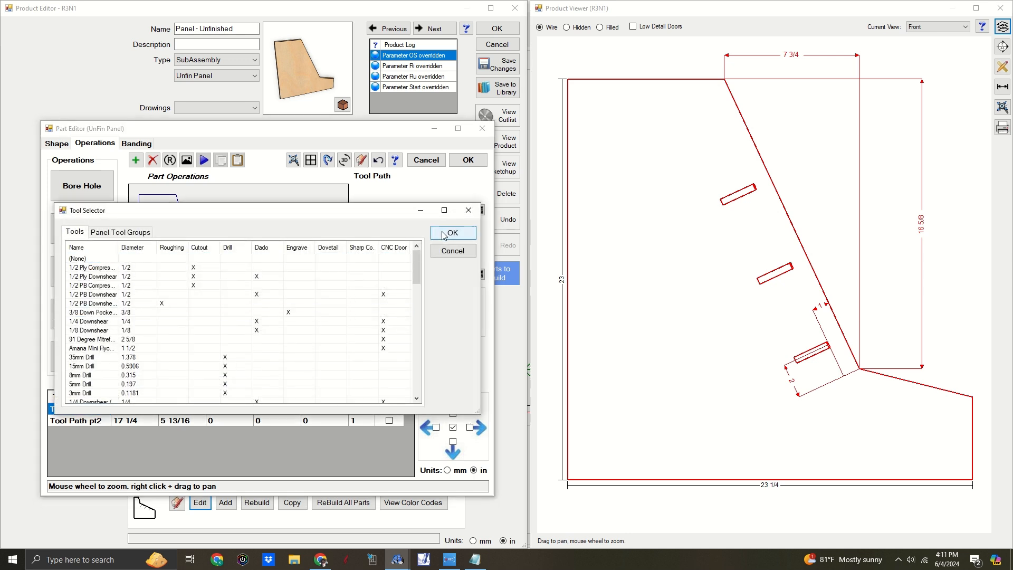
{"action": "left_click", "coordinate": [443, 234]}
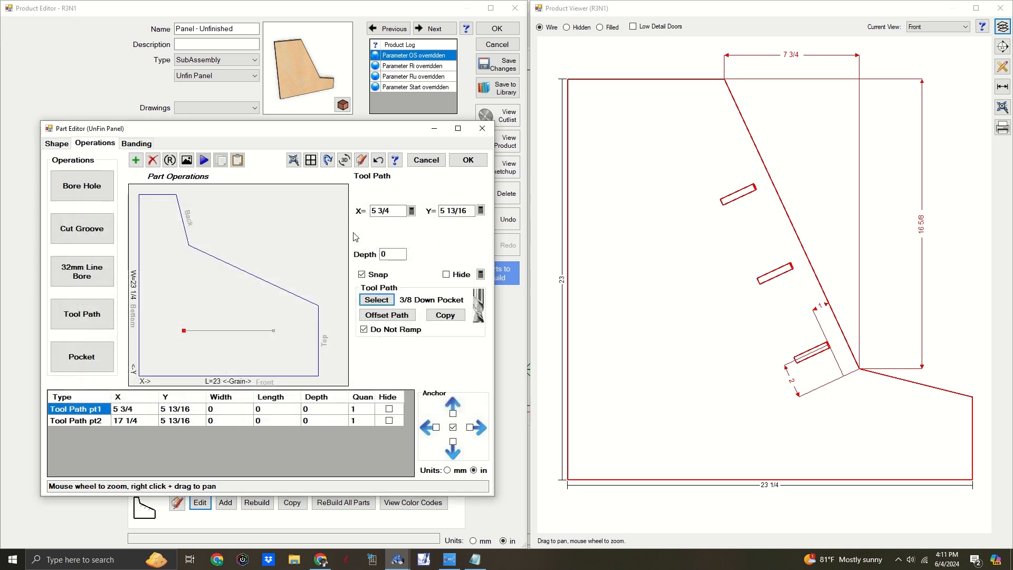
- Set the second tool path point's depth to .375
{"action": "left_click", "coordinate": [71, 422]}
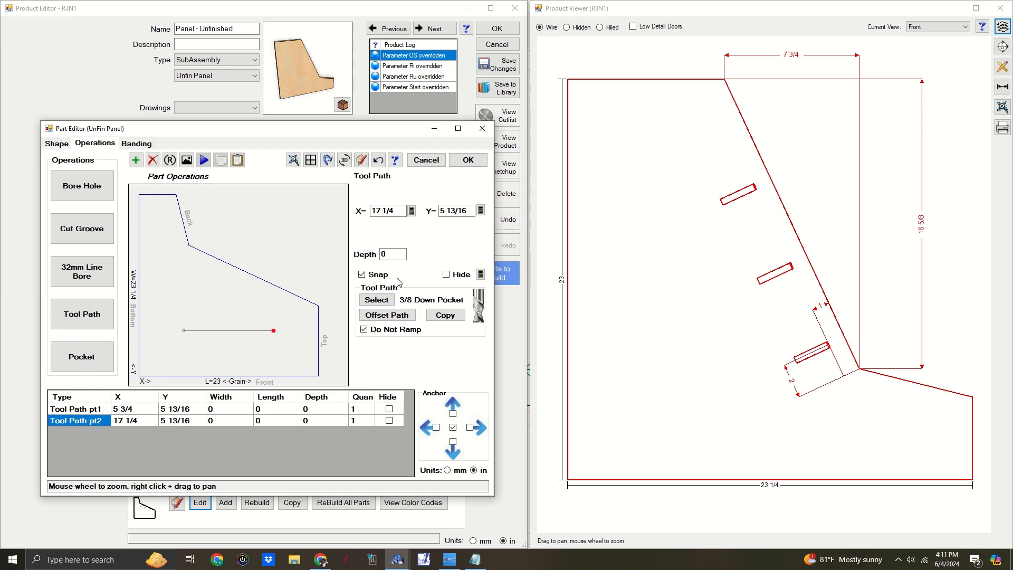
{"action": "left_click", "coordinate": [391, 254]}
{"action": "type", "text": ".375"}
{"action": "key", "text": "Return"}
- Give the second tool path point the X formula (6.375*i)
{"action": "left_click", "coordinate": [411, 211]}
{"action": "left_click", "coordinate": [237, 199]}
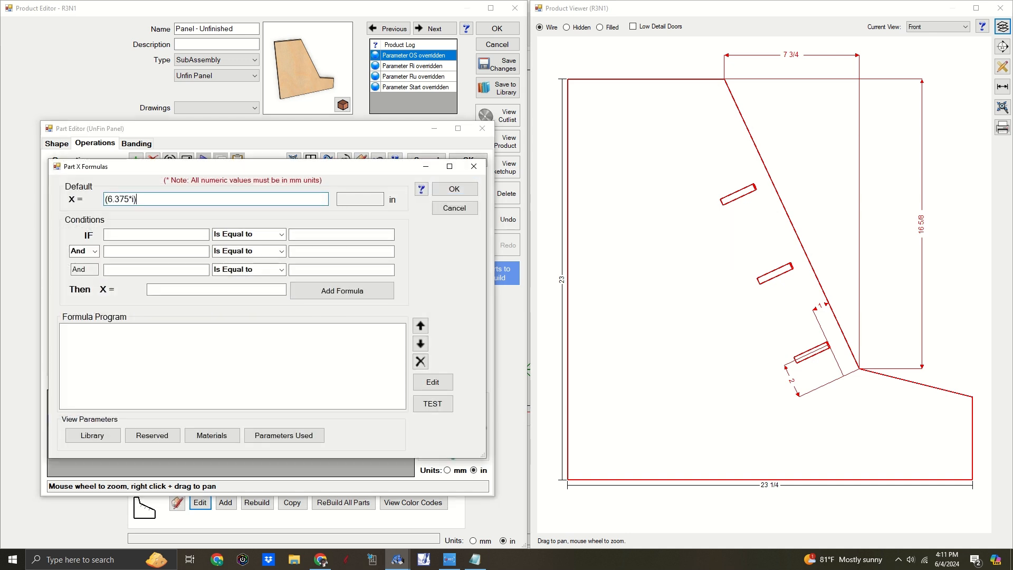
{"action": "left_click", "coordinate": [454, 189]}
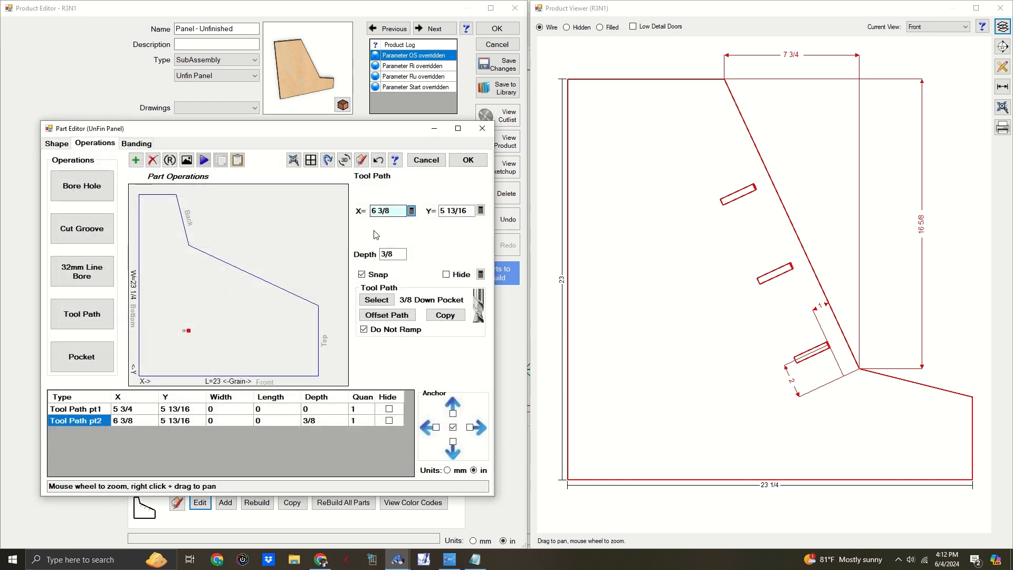
- Give the second tool path point the Y formula (16.75*i)
{"action": "left_click", "coordinate": [481, 211]}
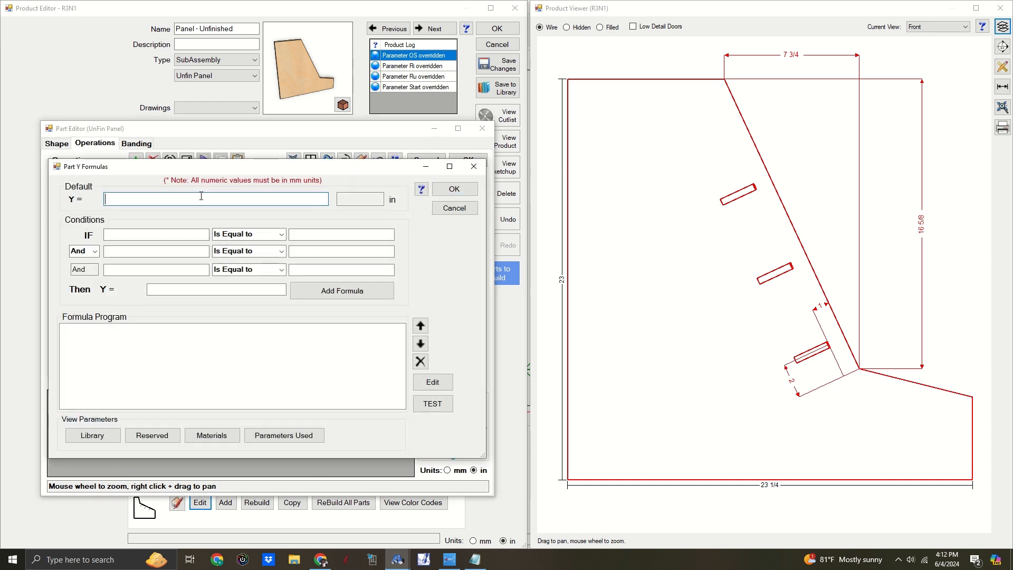
{"action": "left_click", "coordinate": [201, 195]}
{"action": "type", "text": "(16.75*i"}
{"action": "left_click", "coordinate": [454, 189]}
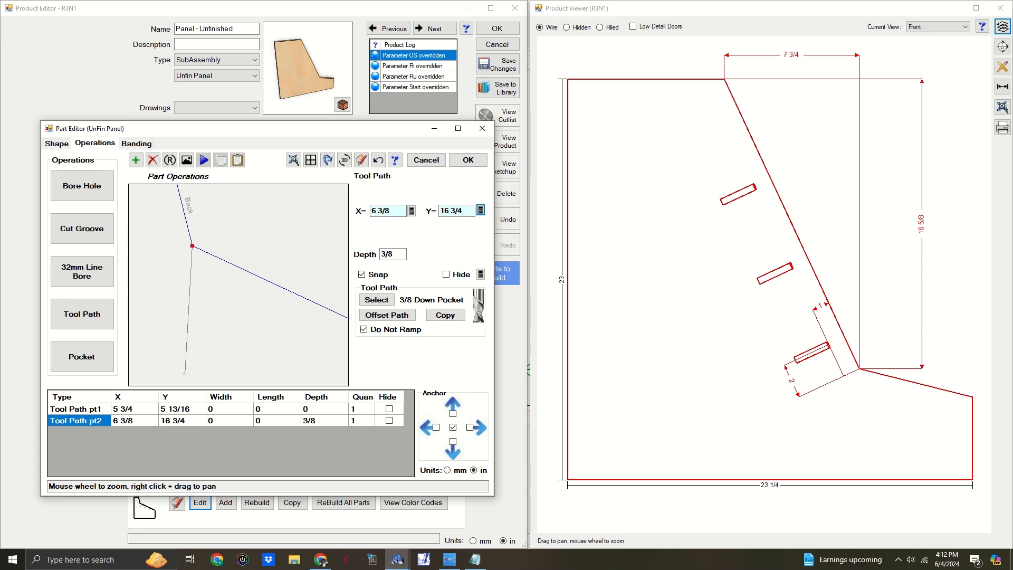
- Extend the second point's X formula to (6.375*i)-((1*i)*SIN(ATAN(Ri/Ru)))
{"action": "left_click", "coordinate": [411, 210]}
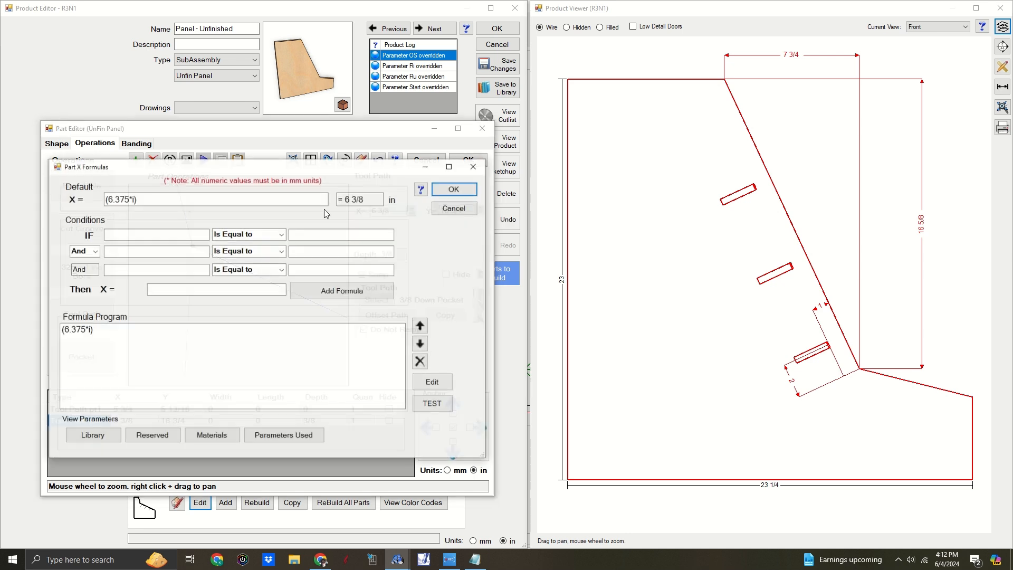
{"action": "type", "text": "-((1*i)*SIN(ATAN(Ri/Ru"}
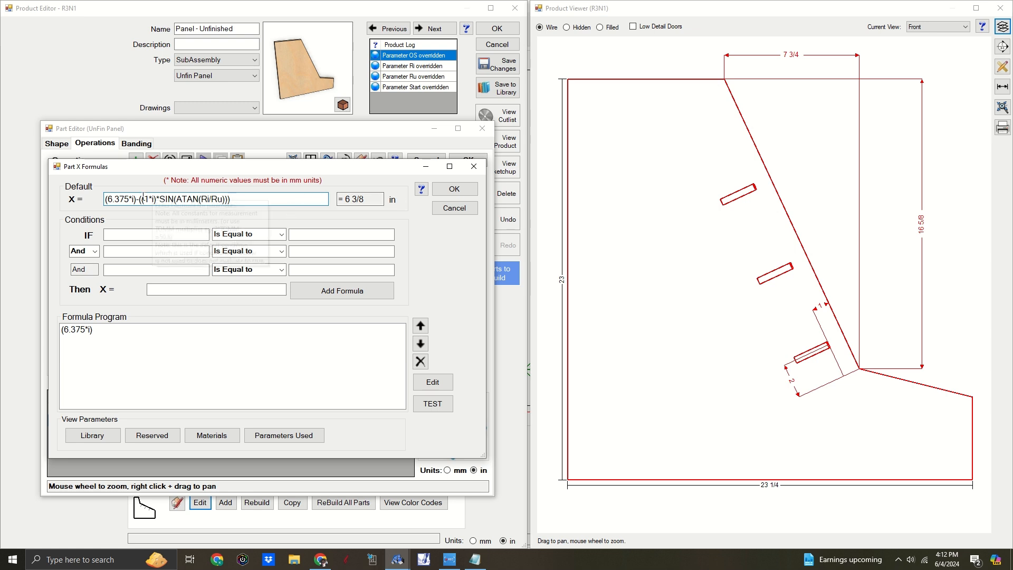
{"action": "left_click", "coordinate": [454, 189]}
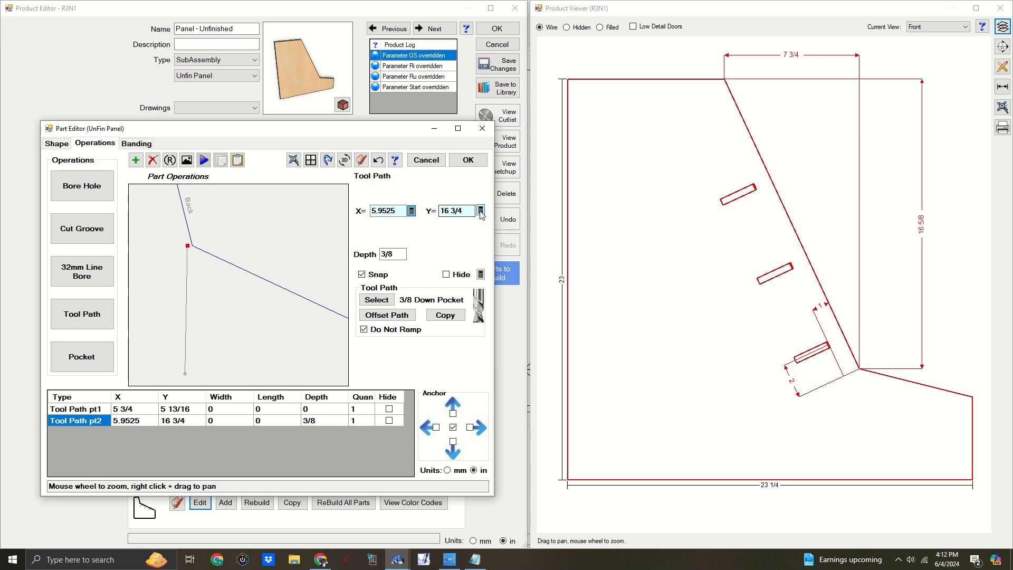
- Extend the second point's Y formula to (16.75*i)-((1*i)*COS(ATAN(Ri/Ru))) and apply the part operations
{"action": "left_click", "coordinate": [481, 211]}
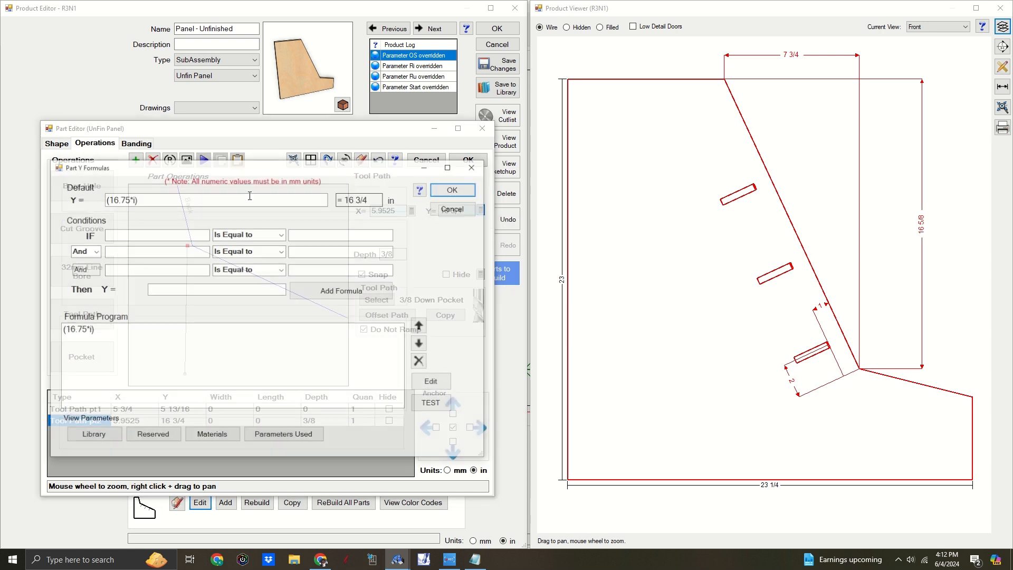
{"action": "left_click", "coordinate": [221, 199]}
{"action": "type", "text": "((1*i)*SIN(ATAN(Ri/Ru)))"}
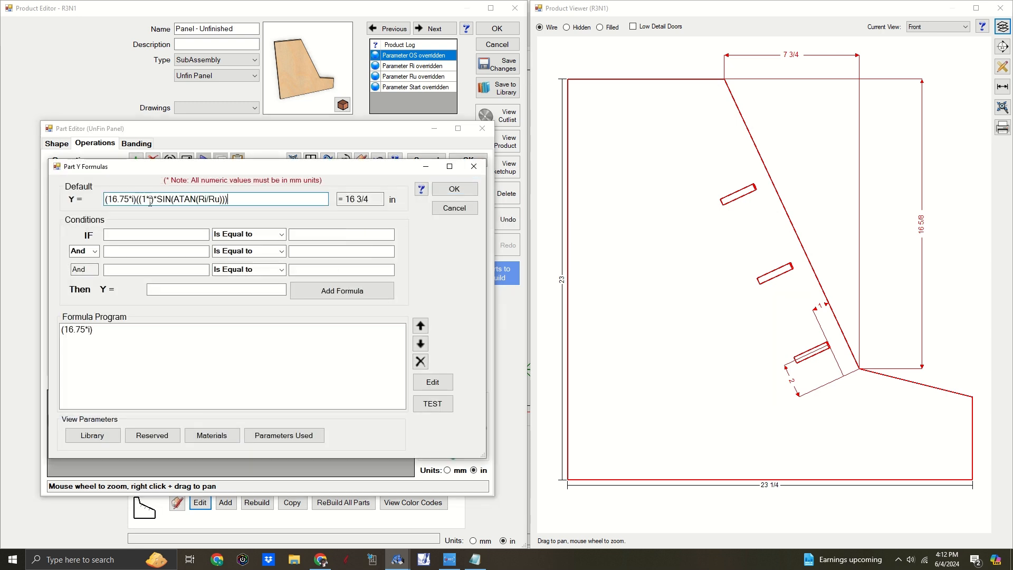
{"action": "left_click", "coordinate": [138, 199]}
{"action": "type", "text": "-"}
{"action": "left_click_drag", "start_coordinate": [160, 200], "coordinate": [170, 201]}
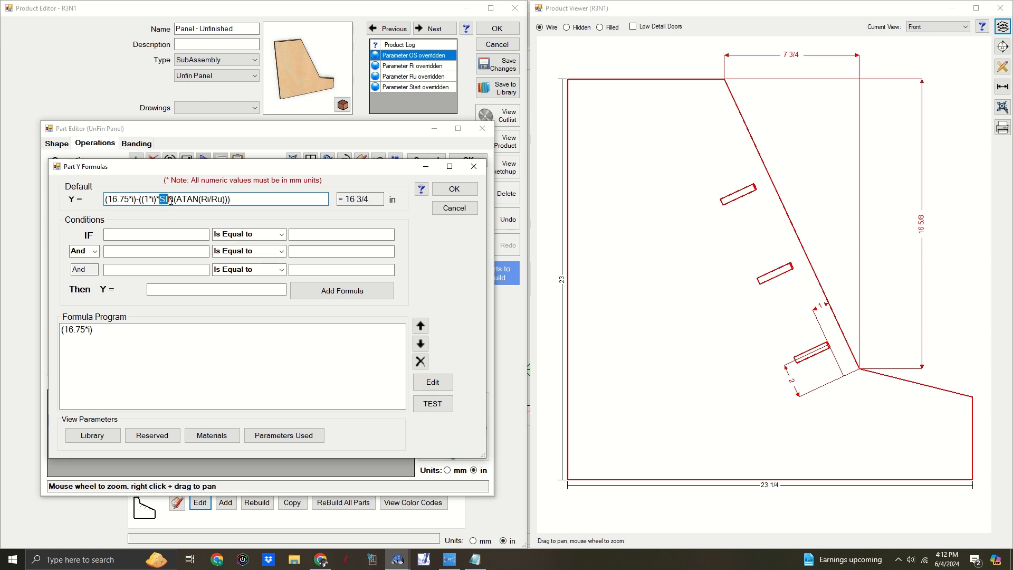
{"action": "type", "text": "COS"}
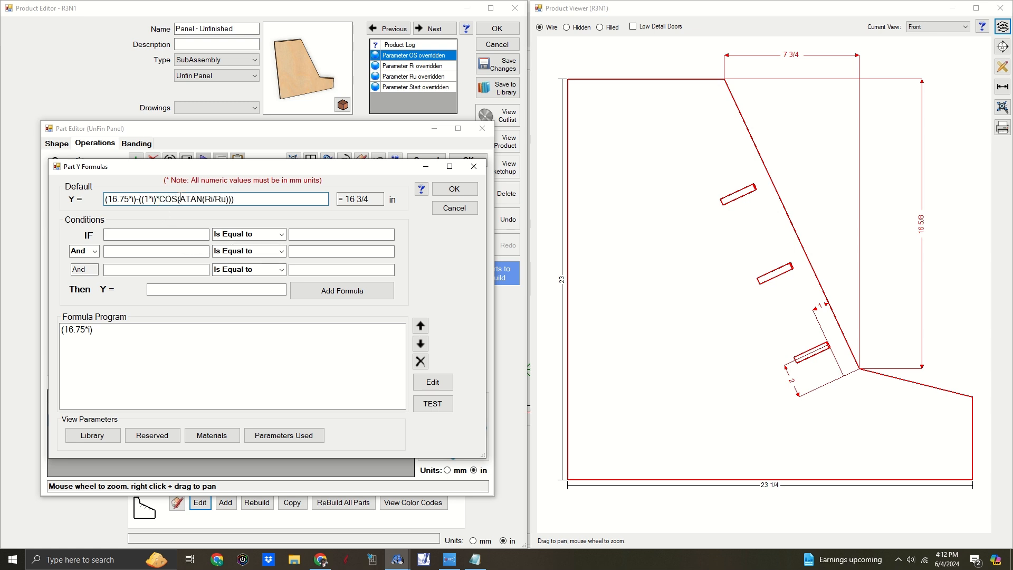
{"action": "left_click", "coordinate": [433, 404]}
{"action": "left_click", "coordinate": [453, 189]}
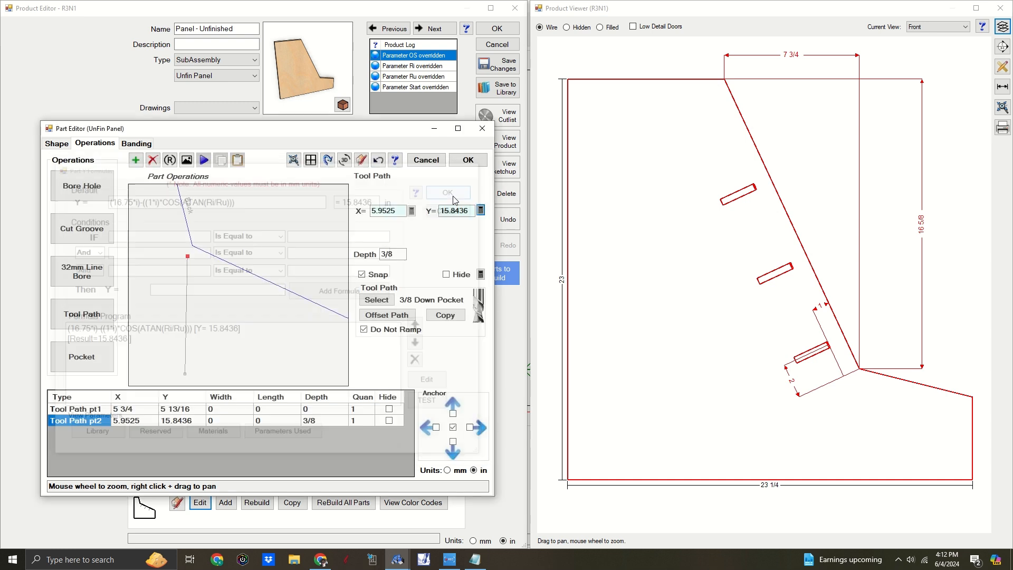
{"action": "left_click", "coordinate": [468, 160]}
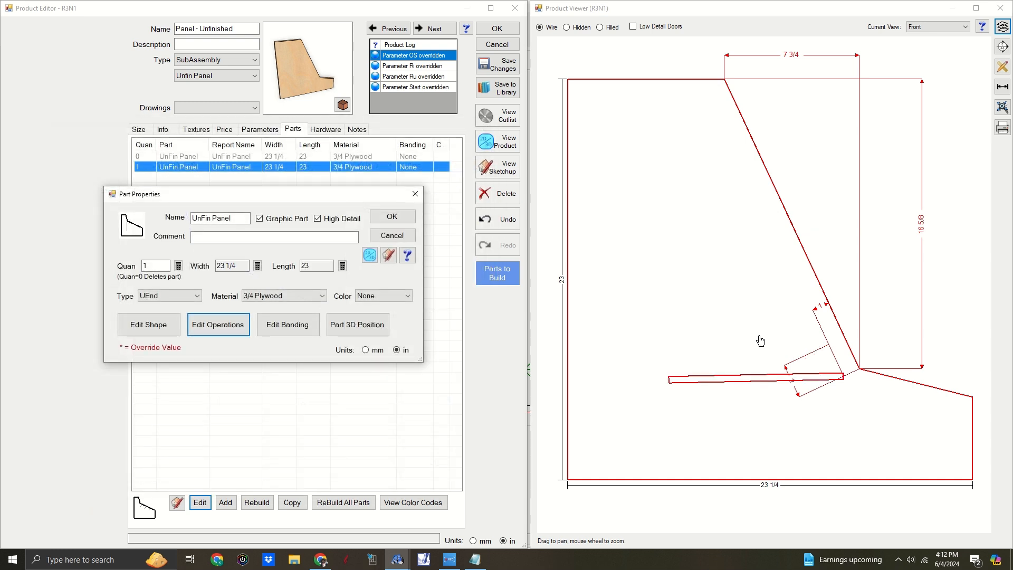
- Turn off High Detail for the UnFin Panel part
{"action": "scroll", "coordinate": [844, 378], "scroll_direction": "up", "scroll_amount": 4}
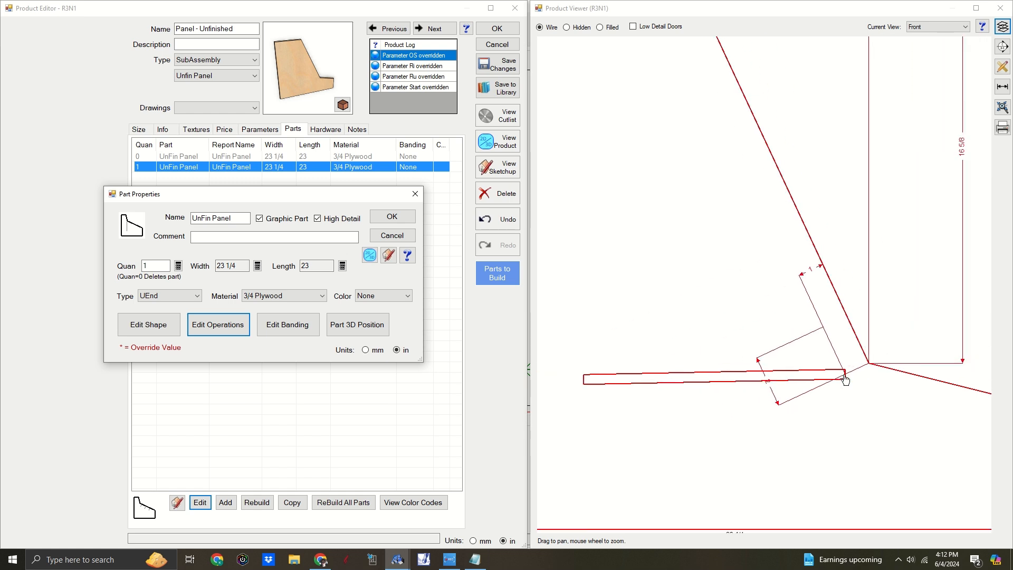
{"action": "scroll", "coordinate": [845, 380], "scroll_direction": "down", "scroll_amount": 3}
{"action": "left_click", "coordinate": [317, 218]}
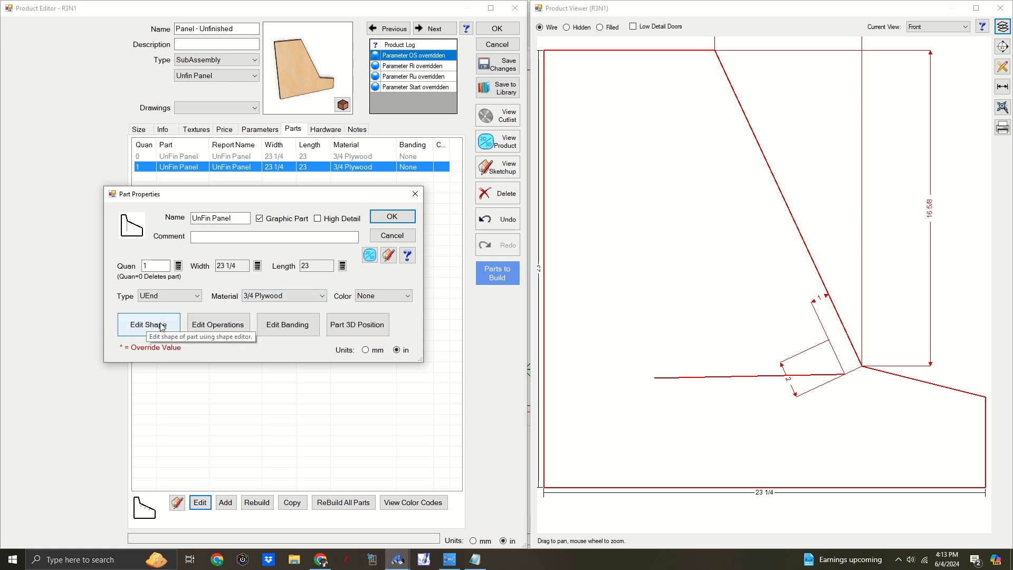
- Extend the second tool path point's X formula by appending the term +(Start*COS(ATAN(Ri/Ru)))
{"action": "left_click", "coordinate": [218, 324]}
{"action": "left_click", "coordinate": [186, 253]}
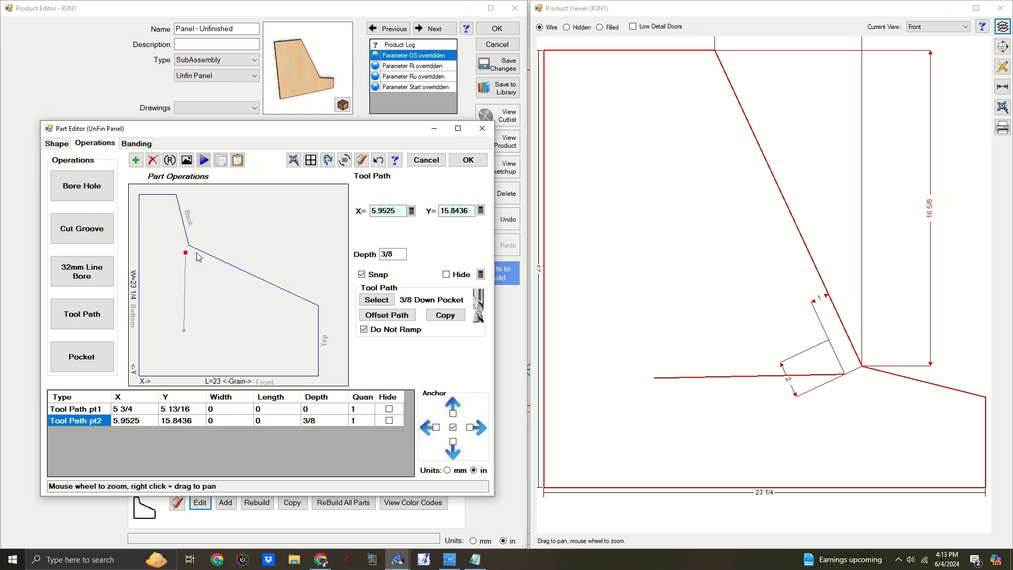
{"action": "left_click", "coordinate": [412, 212]}
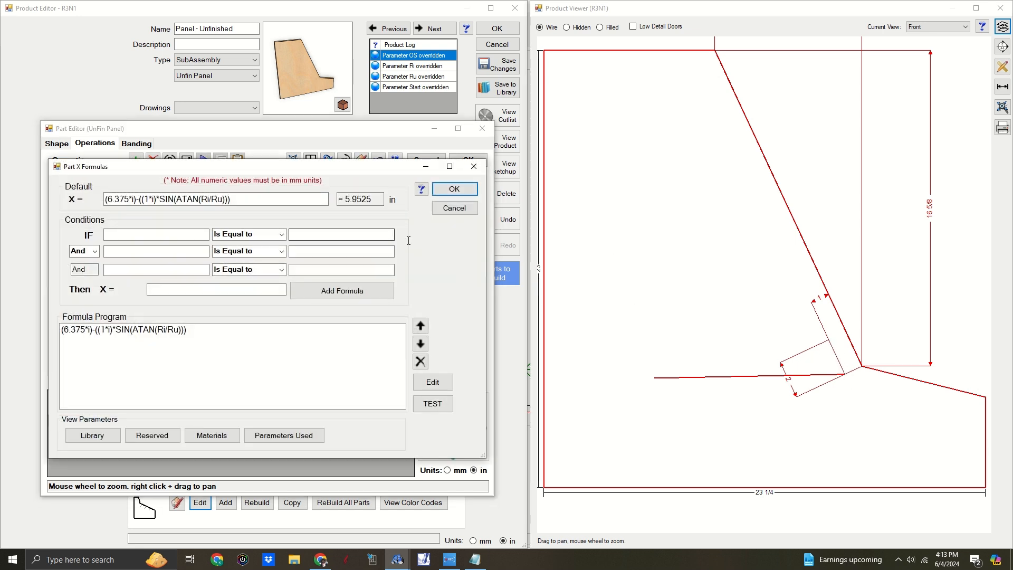
{"action": "left_click", "coordinate": [254, 199]}
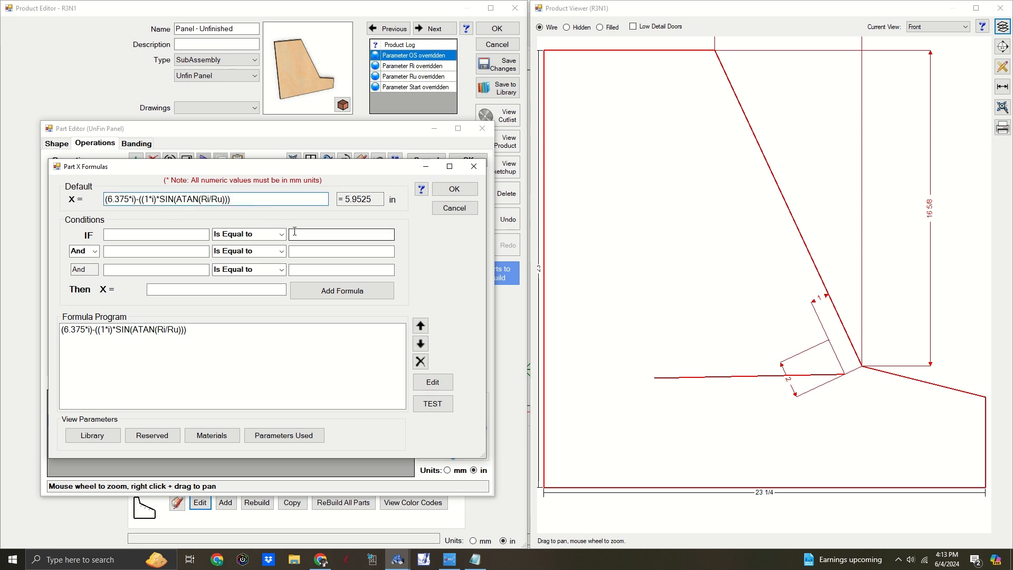
{"action": "type", "text": "+(Start*COS"}
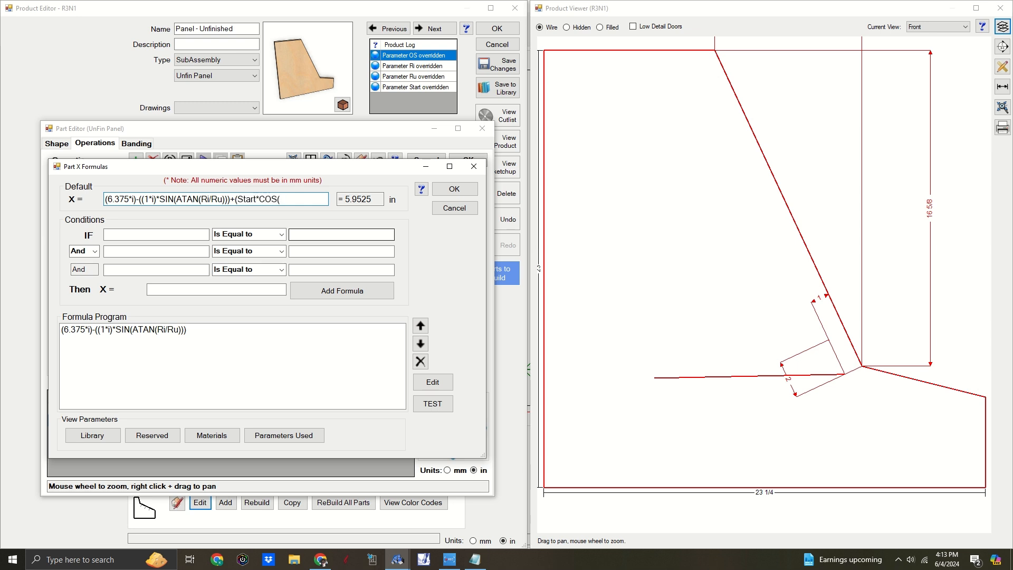
{"action": "type", "text": "(ATAN(Ri/Ru)))"}
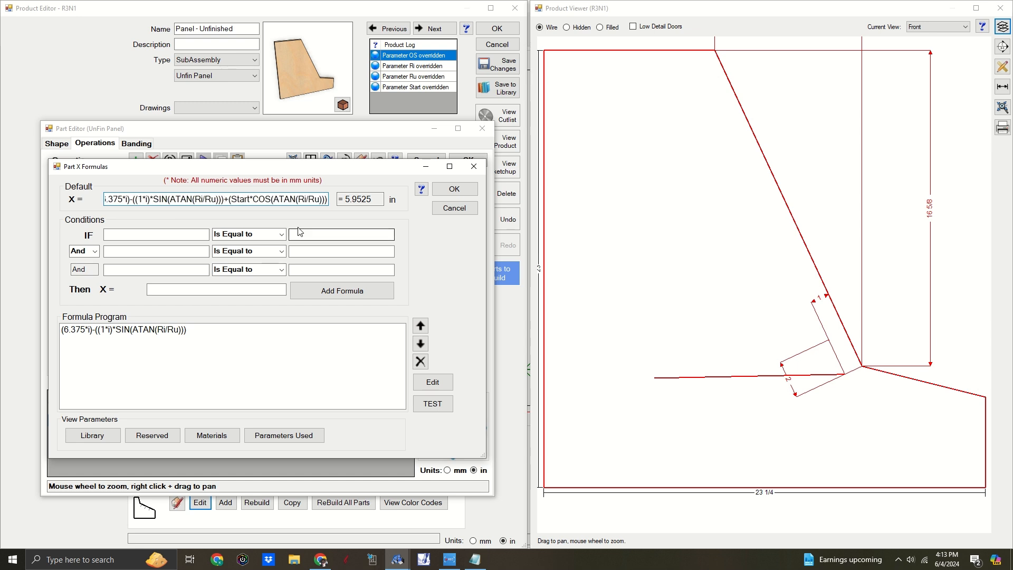
{"action": "left_click_drag", "start_coordinate": [229, 199], "coordinate": [336, 203]}
{"action": "key", "text": "ctrl+c"}
{"action": "left_click", "coordinate": [454, 188]}
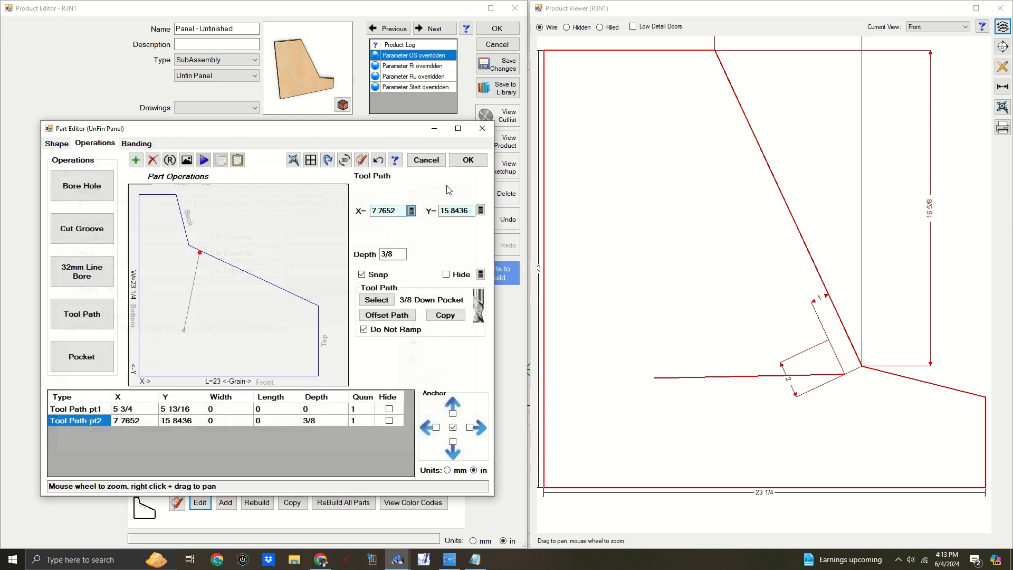
- Append -(Start*SIN(ATAN(Ri/Ru))) to the second point's Y formula and apply the part operations
{"action": "left_click", "coordinate": [481, 209]}
{"action": "left_click", "coordinate": [271, 199]}
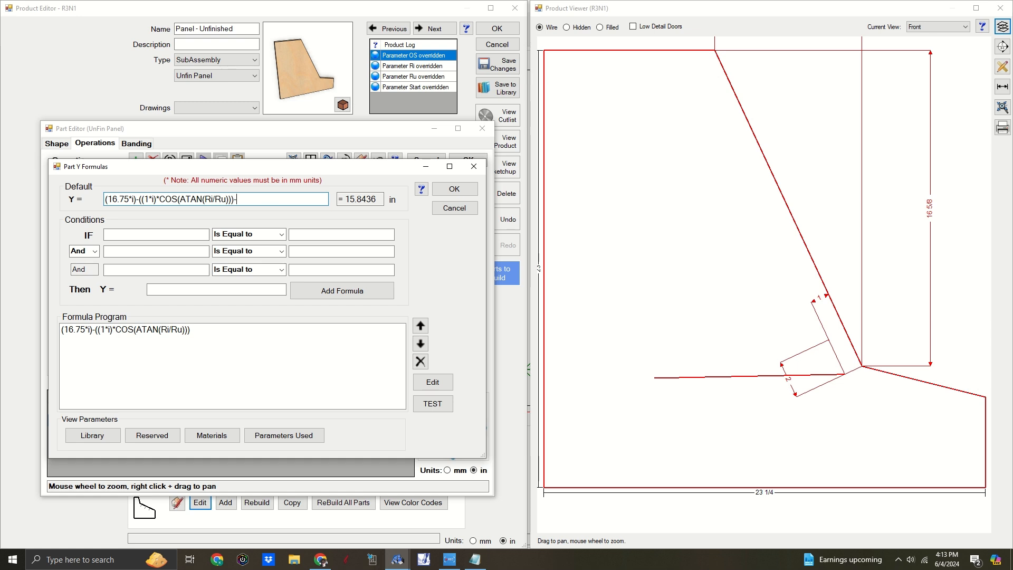
{"action": "type", "text": "-"}
{"action": "key", "text": "ctrl+v"}
{"action": "left_click_drag", "start_coordinate": [254, 199], "coordinate": [268, 199]}
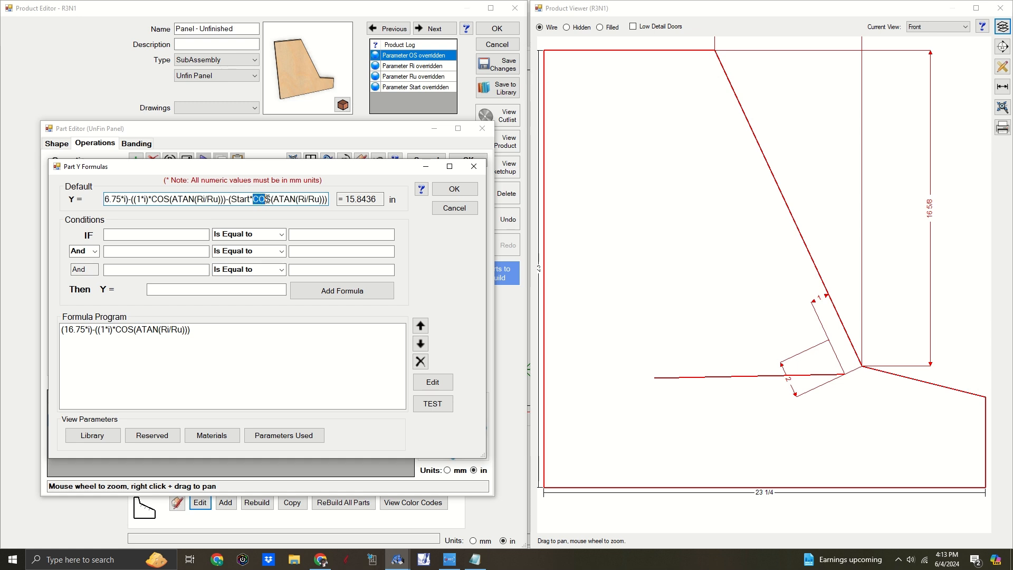
{"action": "type", "text": "SIN"}
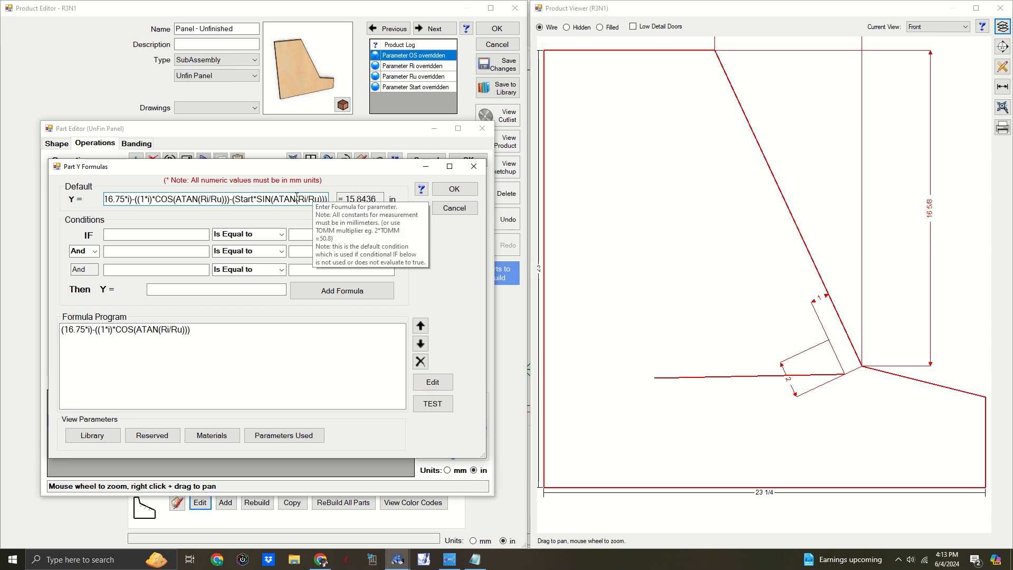
{"action": "left_click", "coordinate": [463, 188]}
{"action": "left_click", "coordinate": [467, 159]}
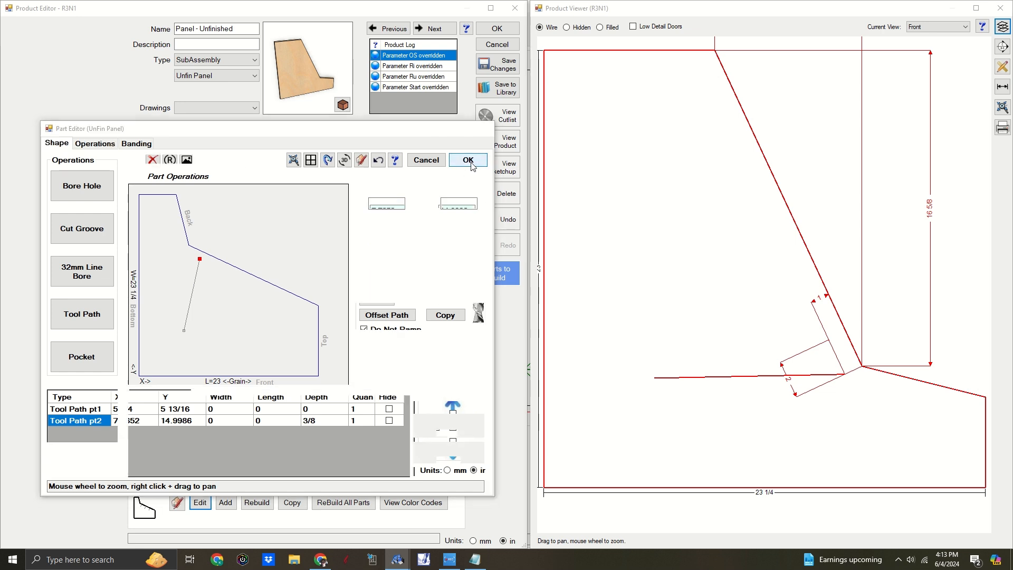
{"action": "scroll", "coordinate": [817, 352], "scroll_direction": "up", "scroll_amount": 5}
{"action": "scroll", "coordinate": [817, 353], "scroll_direction": "down", "scroll_amount": 6}
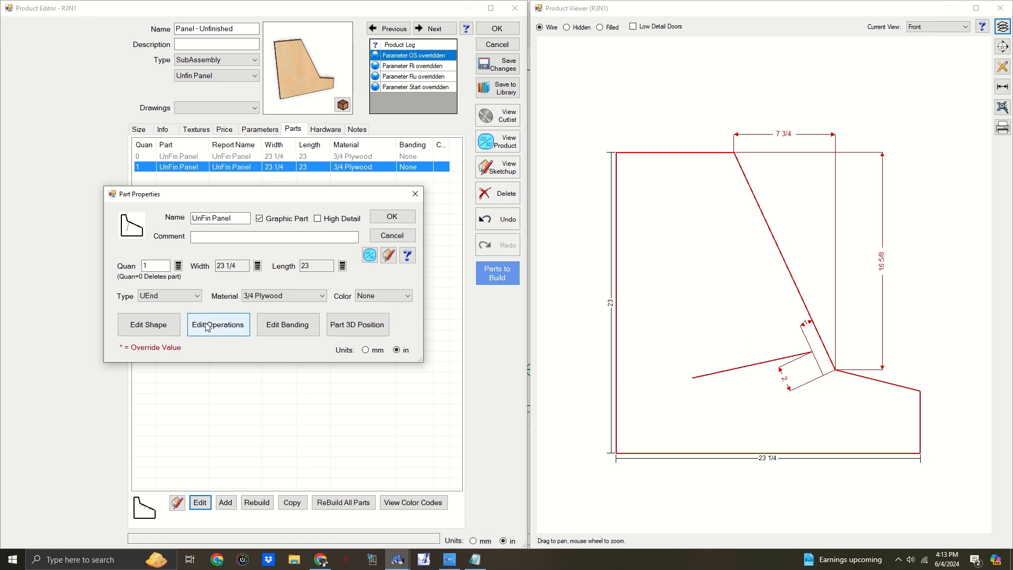
- Open the second tool path point's X formula for editing at its end
{"action": "left_click", "coordinate": [227, 326]}
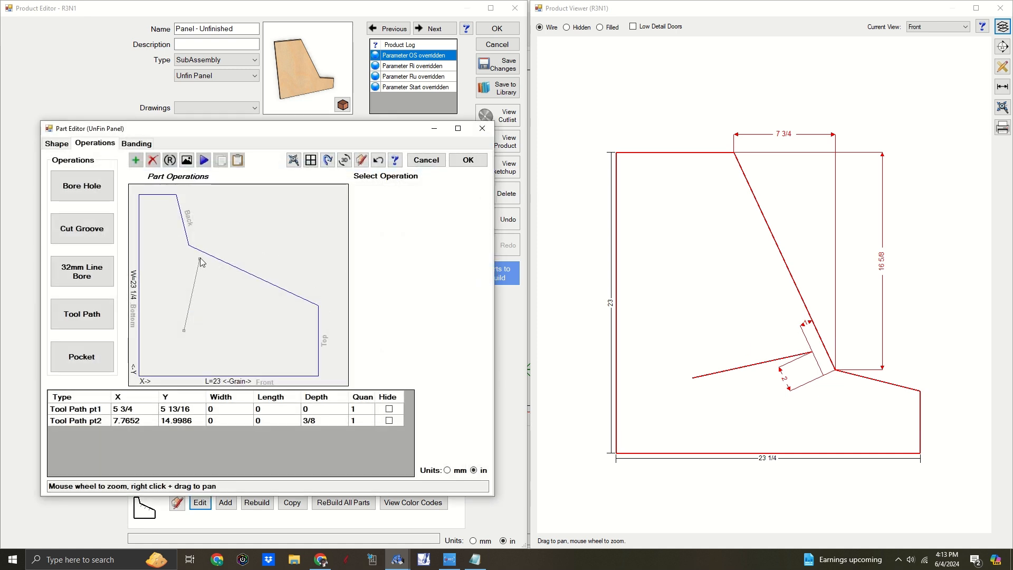
{"action": "left_click", "coordinate": [200, 259]}
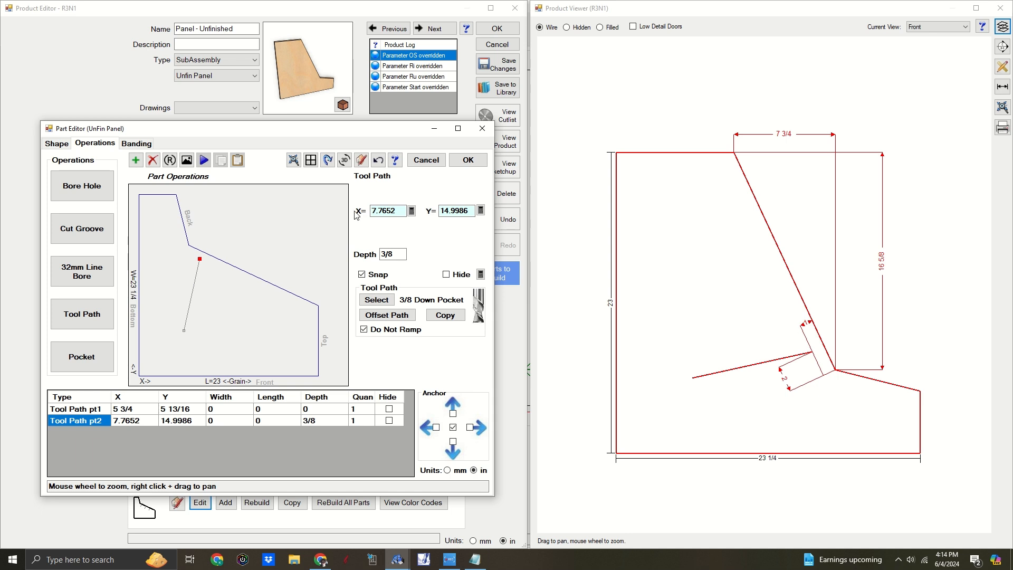
{"action": "left_click", "coordinate": [412, 212]}
{"action": "left_click_drag", "start_coordinate": [270, 200], "coordinate": [454, 194]}
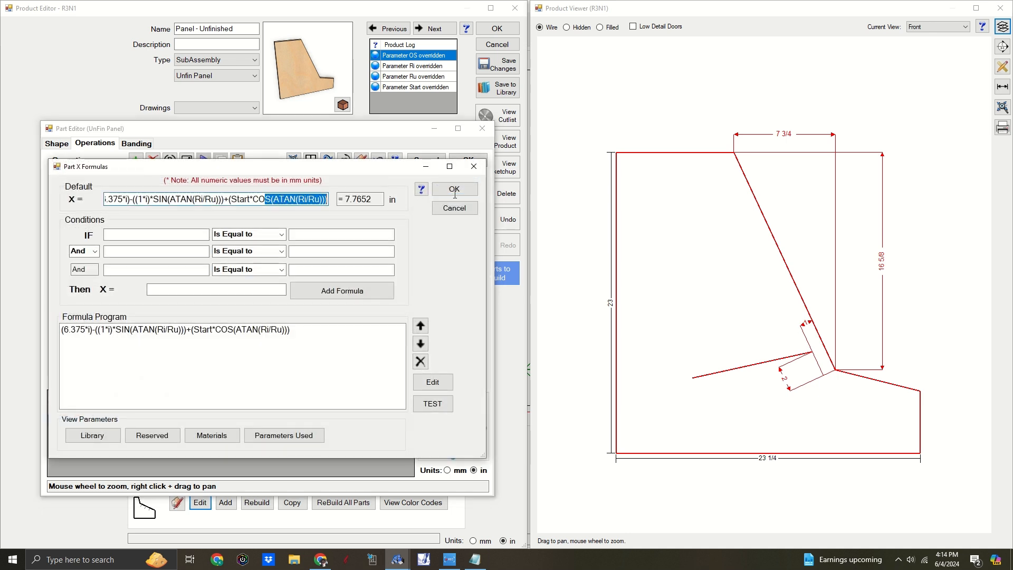
{"action": "left_click", "coordinate": [327, 199]}
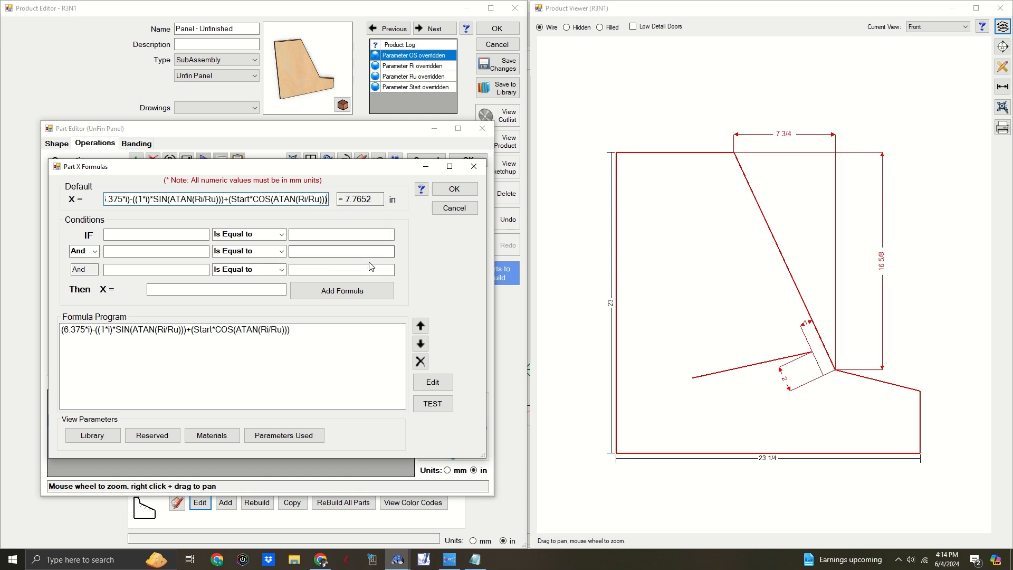
{"action": "type", "text": "+"}
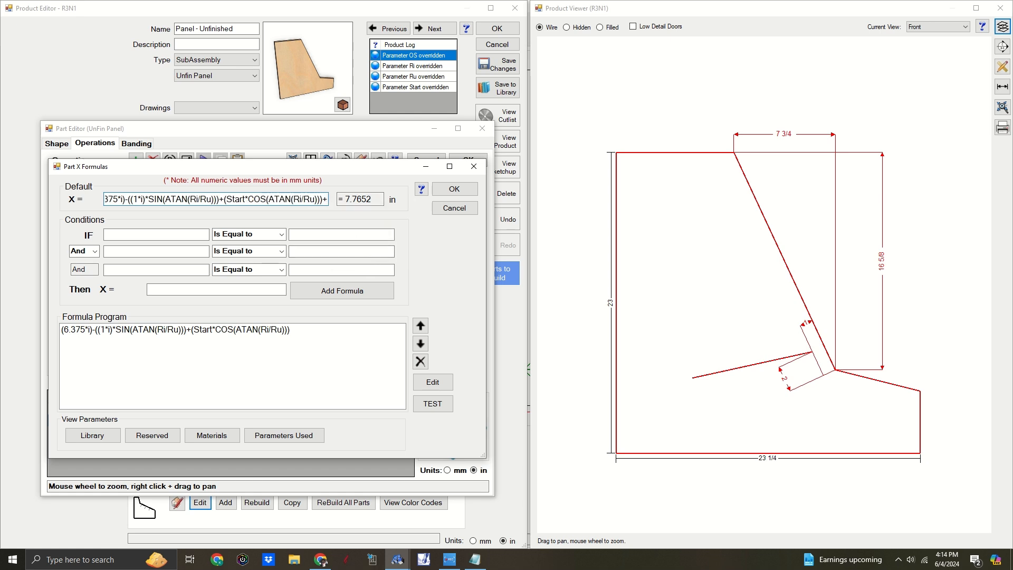
{"action": "type", "text": "((OS"}
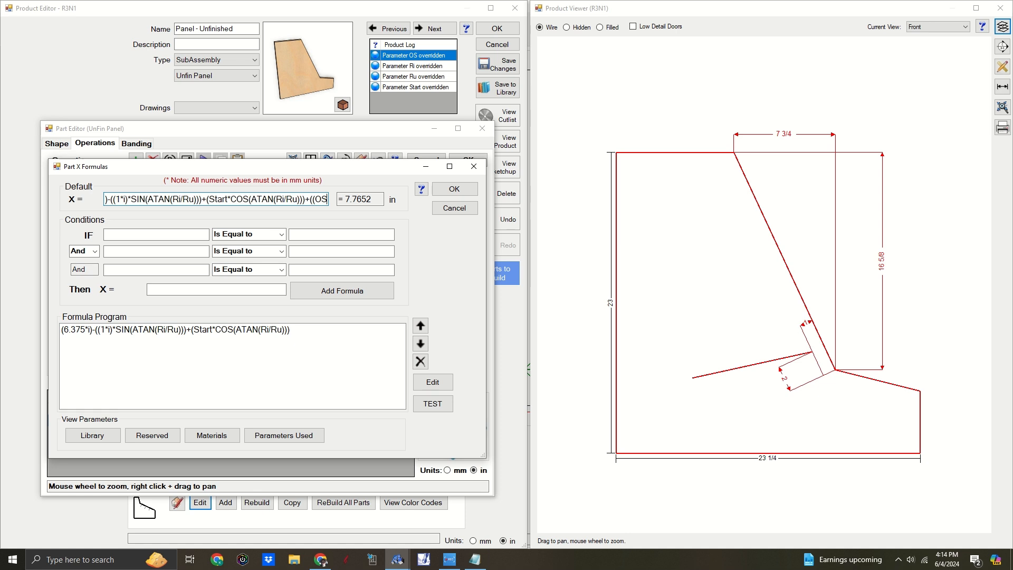
{"action": "key", "text": "BackSpace"}
{"action": "key", "text": "BackSpace"}
{"action": "key", "text": "BackSpace"}
{"action": "key", "text": "BackSpace"}
{"action": "key", "text": "BackSpace"}
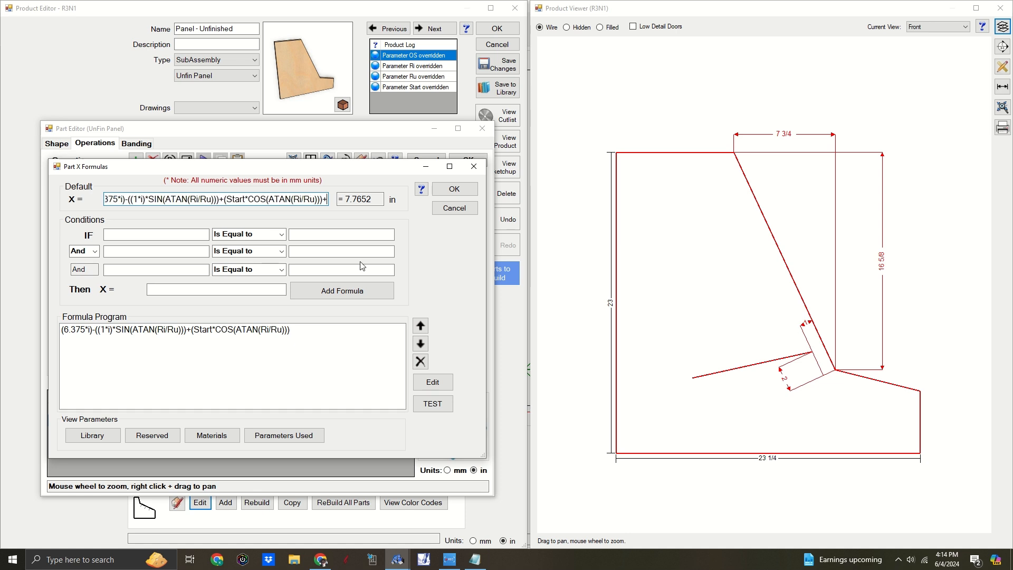
- Try extending the second point's X formula with the offset term +((OS*COS(ATAN(Ri/Ru)))*0), and remove that term again
{"action": "left_click_drag", "start_coordinate": [224, 199], "coordinate": [325, 200]}
{"action": "key", "text": "ctrl+c"}
{"action": "left_click", "coordinate": [328, 198]}
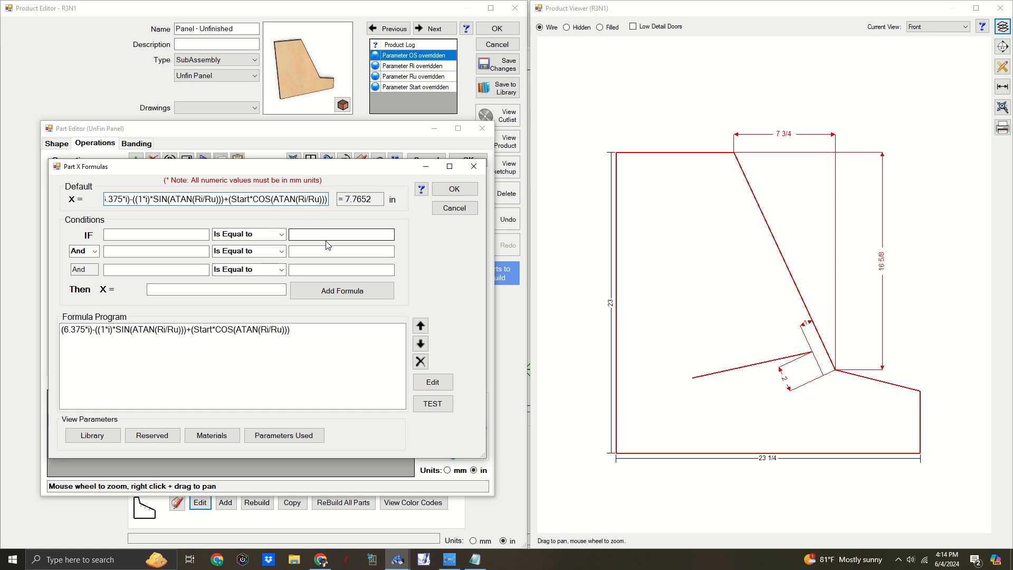
{"action": "key", "text": "ctrl+v"}
{"action": "left_click_drag", "start_coordinate": [234, 199], "coordinate": [244, 197]}
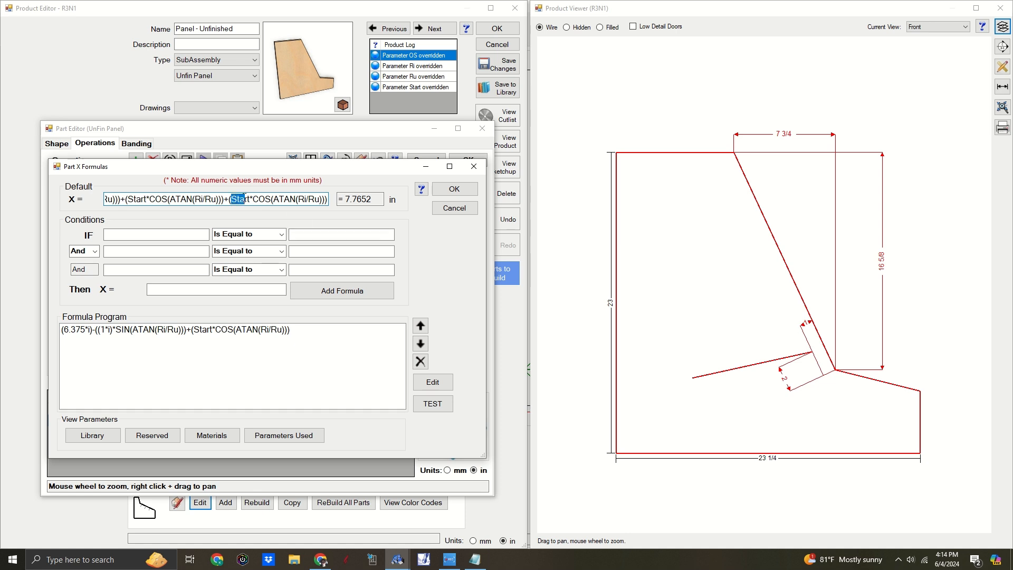
{"action": "type", "text": "OS*COS(ATAN(Ri/R"}
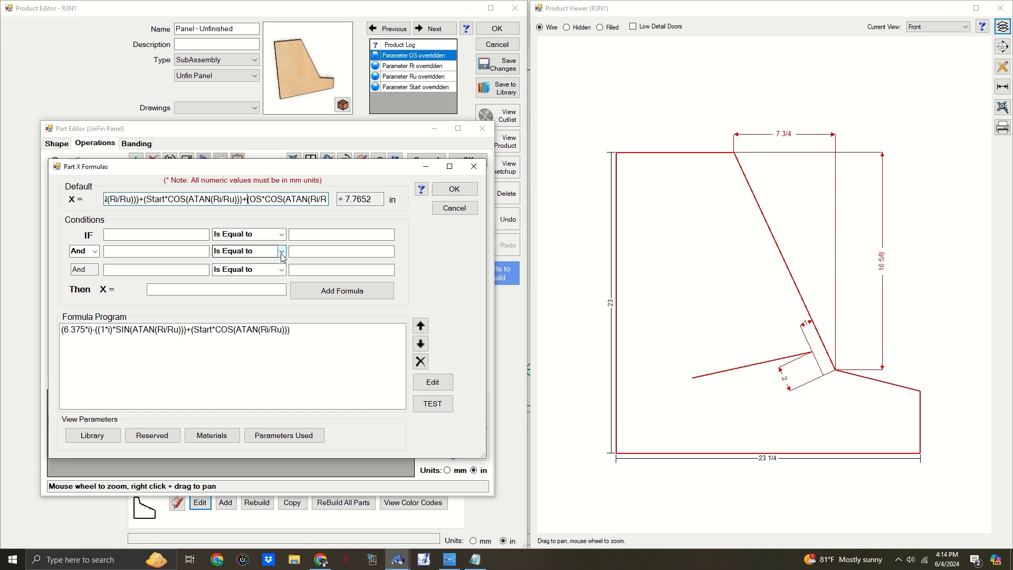
{"action": "type", "text": "("}
{"action": "left_click_drag", "start_coordinate": [292, 199], "coordinate": [328, 204]}
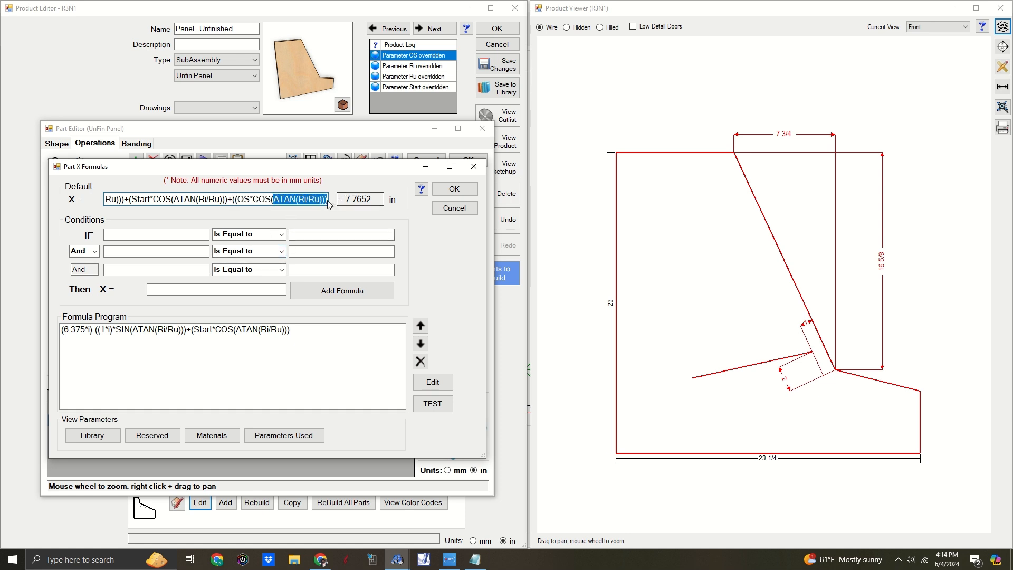
{"action": "left_click", "coordinate": [326, 201]}
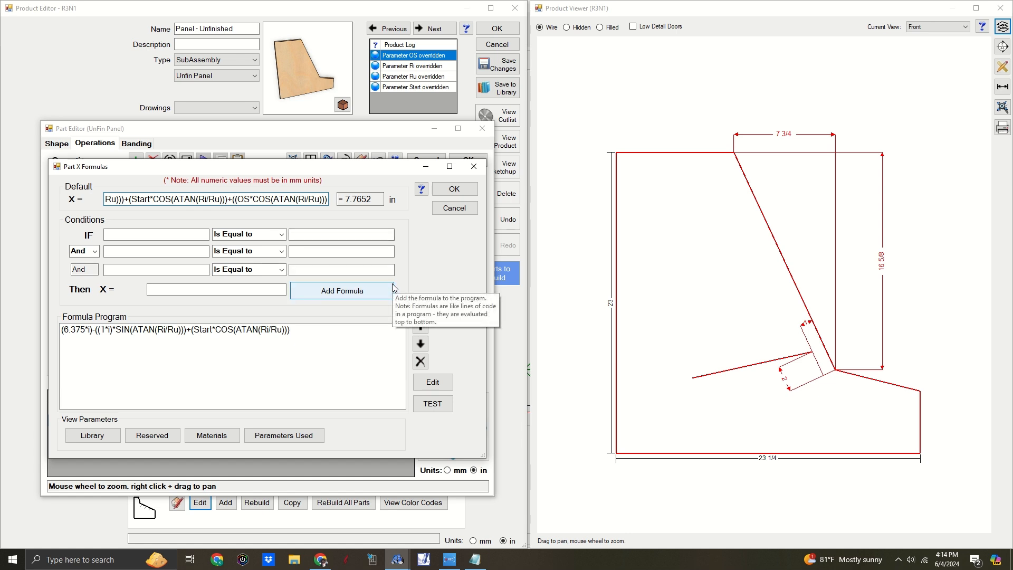
{"action": "type", "text": "*0)"}
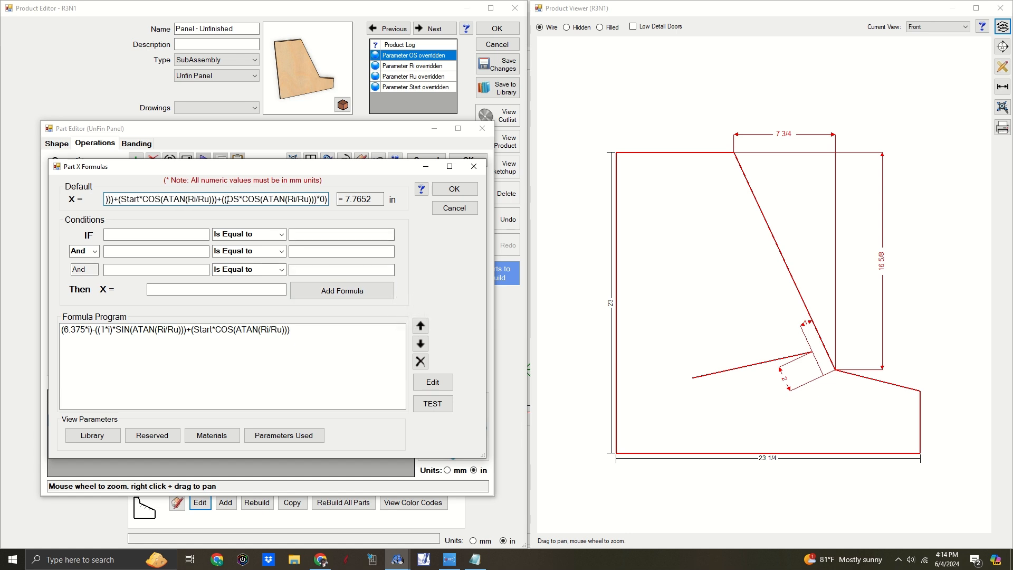
{"action": "left_click_drag", "start_coordinate": [217, 199], "coordinate": [367, 193]}
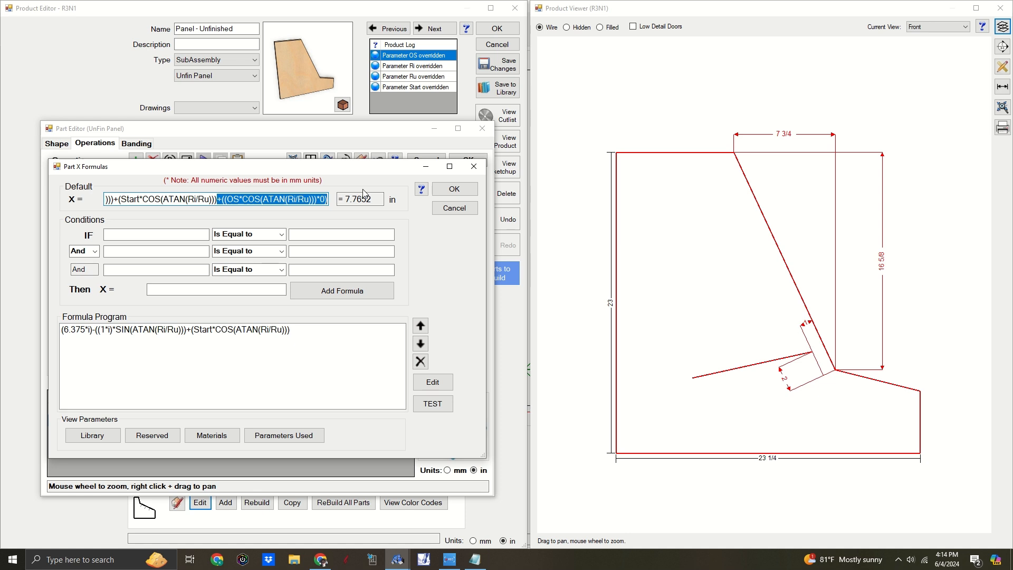
{"action": "key", "text": "Delete"}
{"action": "left_click_drag", "start_coordinate": [296, 200], "coordinate": [109, 199]}
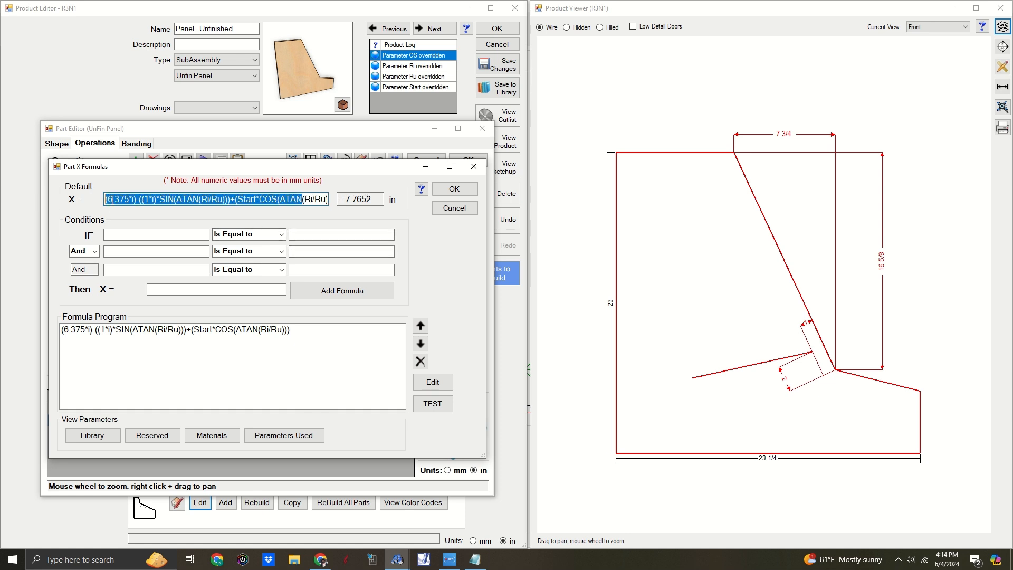
{"action": "left_click", "coordinate": [138, 199]}
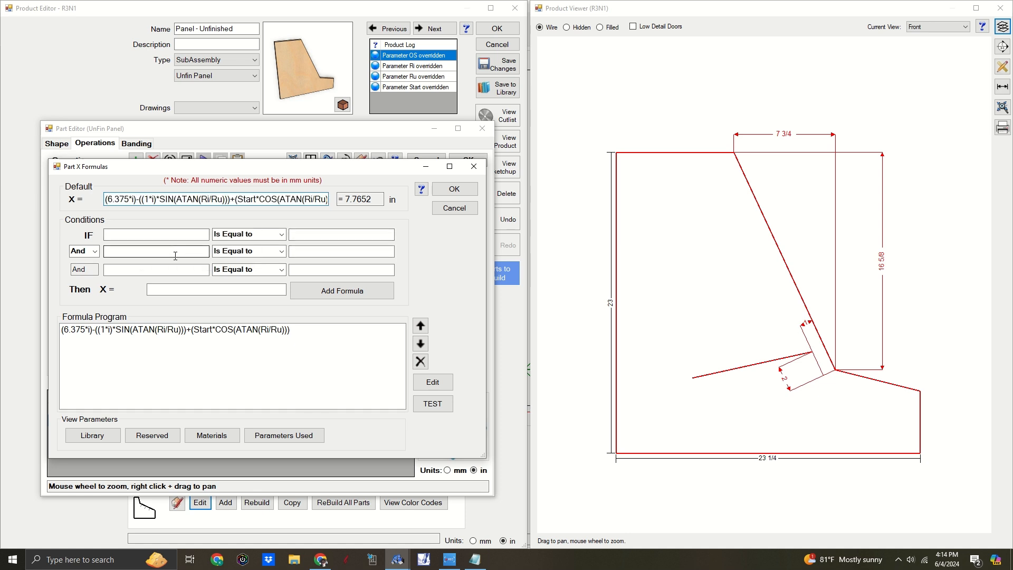
- Insert the offset term +((OS*COS(ATAN(Ri/Ru)))*0) right after (6.375*i) in the second tool path point's X formula and accept it
{"action": "key", "text": "ctrl+v"}
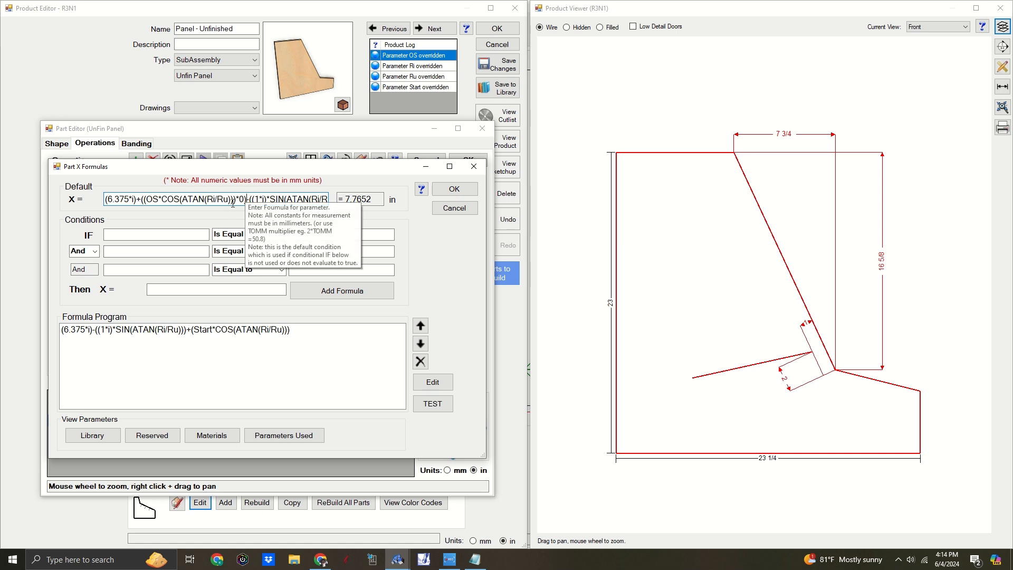
{"action": "left_click", "coordinate": [473, 196]}
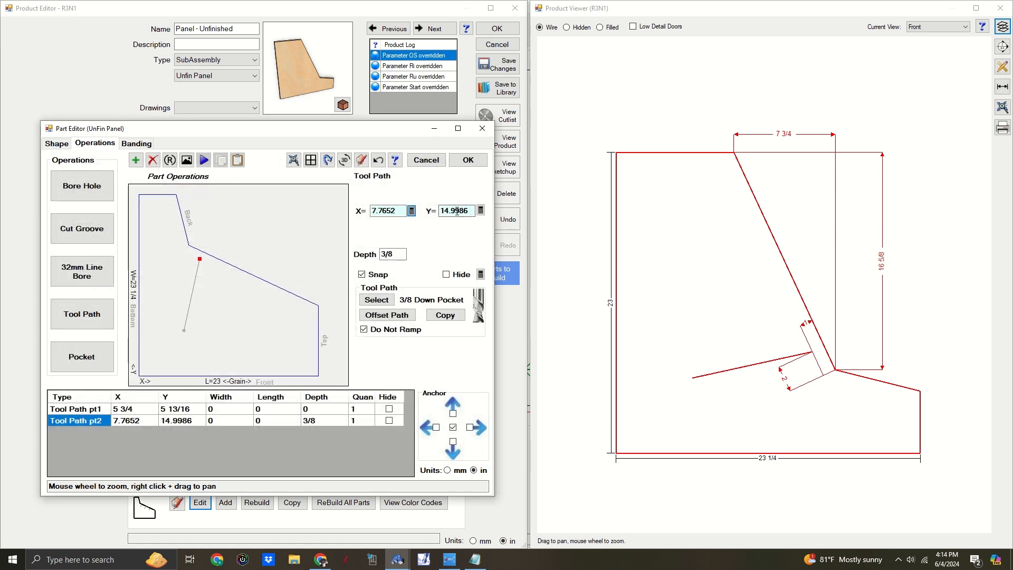
- In the second point's Y formula, duplicate the closing term -(Start*SIN(ATAN(Ri/Ru))) right after (16.75*i)
{"action": "double_click", "coordinate": [445, 212]}
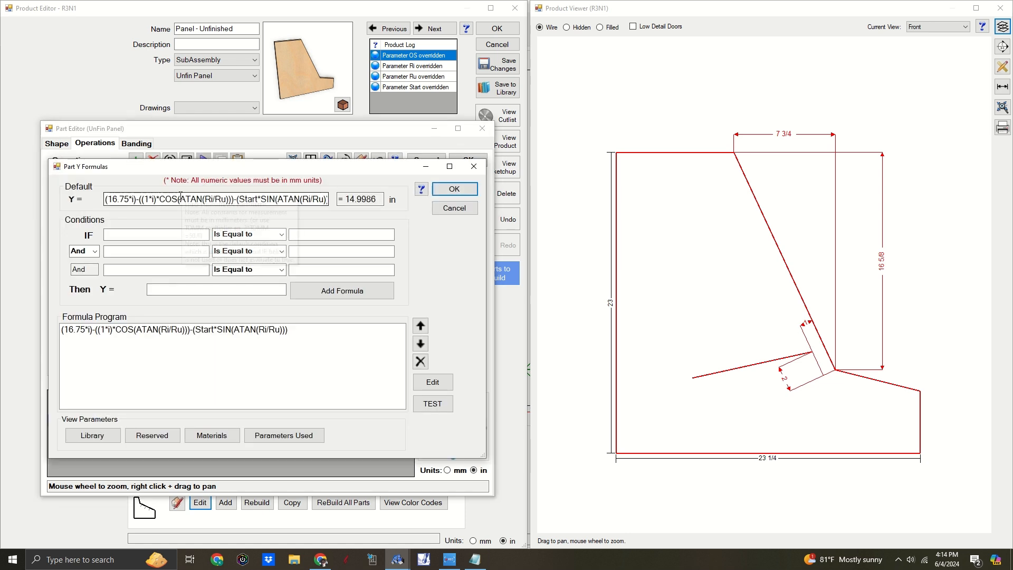
{"action": "left_click", "coordinate": [136, 200]}
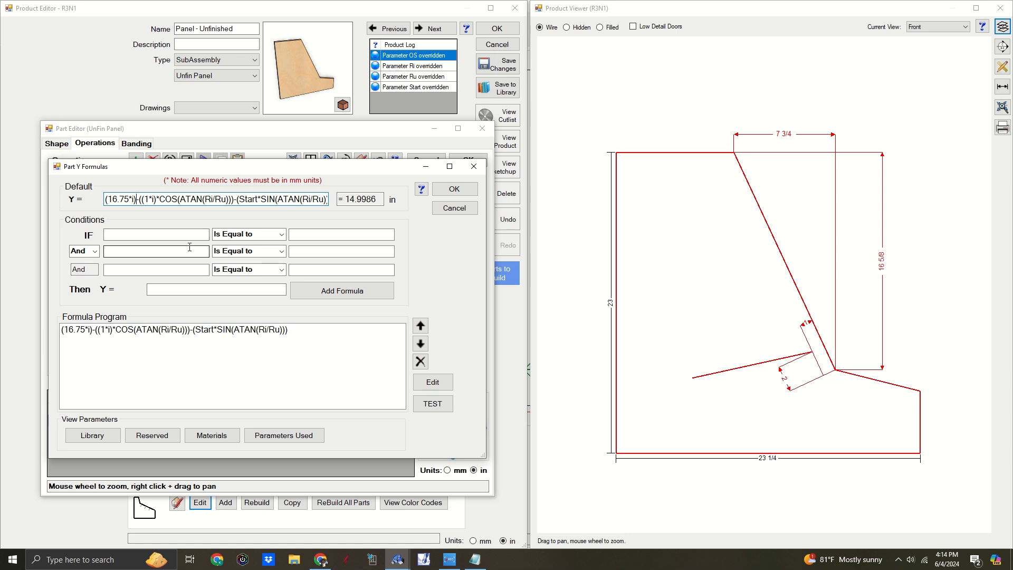
{"action": "left_click_drag", "start_coordinate": [234, 200], "coordinate": [332, 201]}
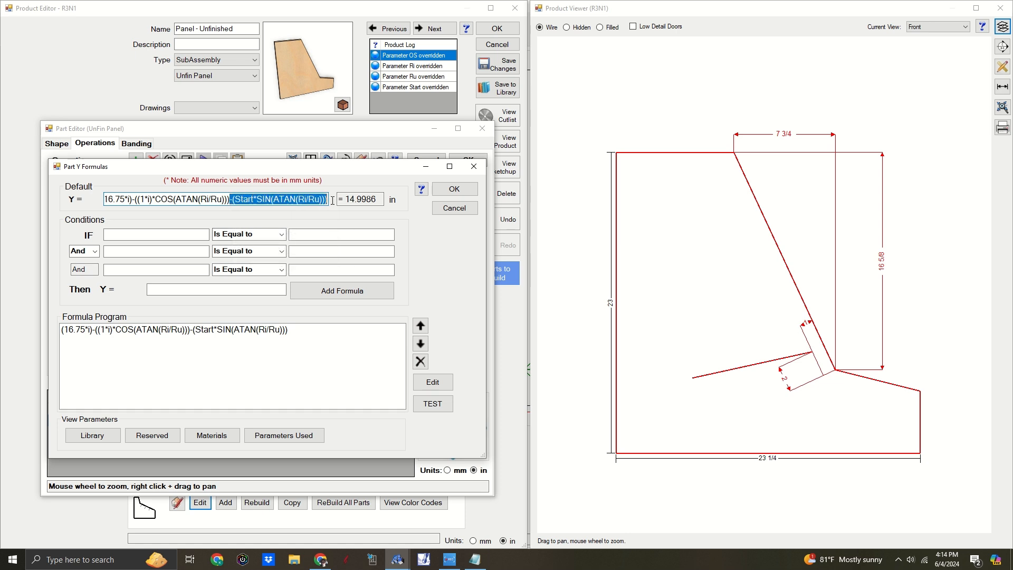
{"action": "left_click_drag", "start_coordinate": [135, 200], "coordinate": [4, 187]}
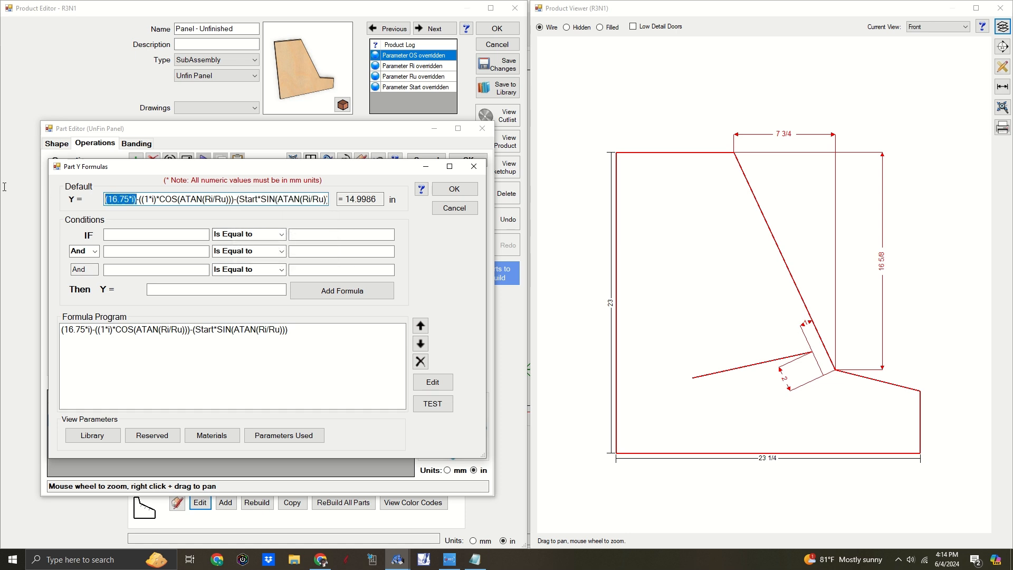
{"action": "left_click", "coordinate": [136, 199]}
{"action": "key", "text": "ctrl+v"}
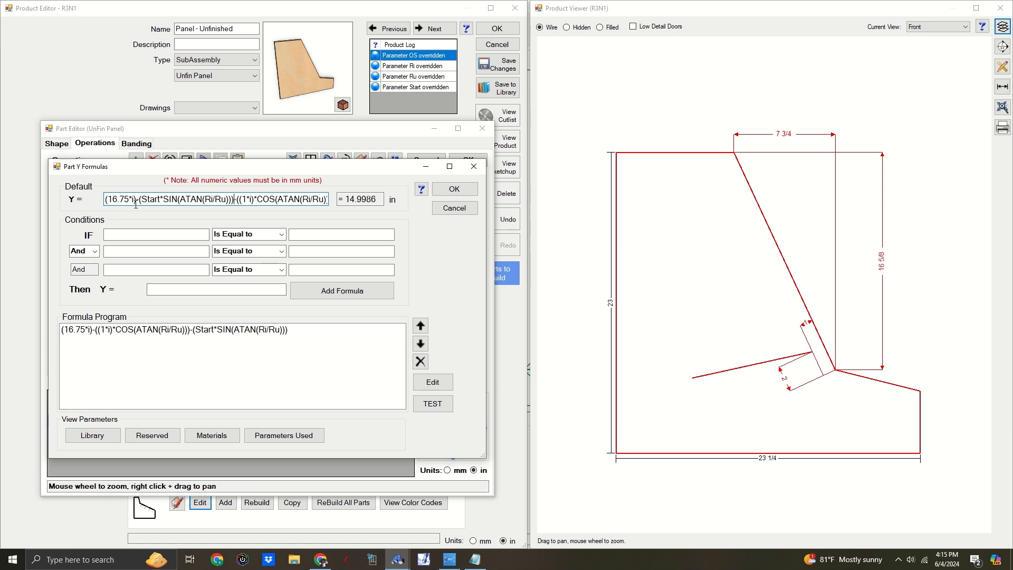
- Turn the duplicated Y term into -((OS*SIN(ATAN(Ri/Ru)))*0), then test and accept the formula
{"action": "left_click_drag", "start_coordinate": [142, 199], "coordinate": [159, 199]}
{"action": "type", "text": "OS"}
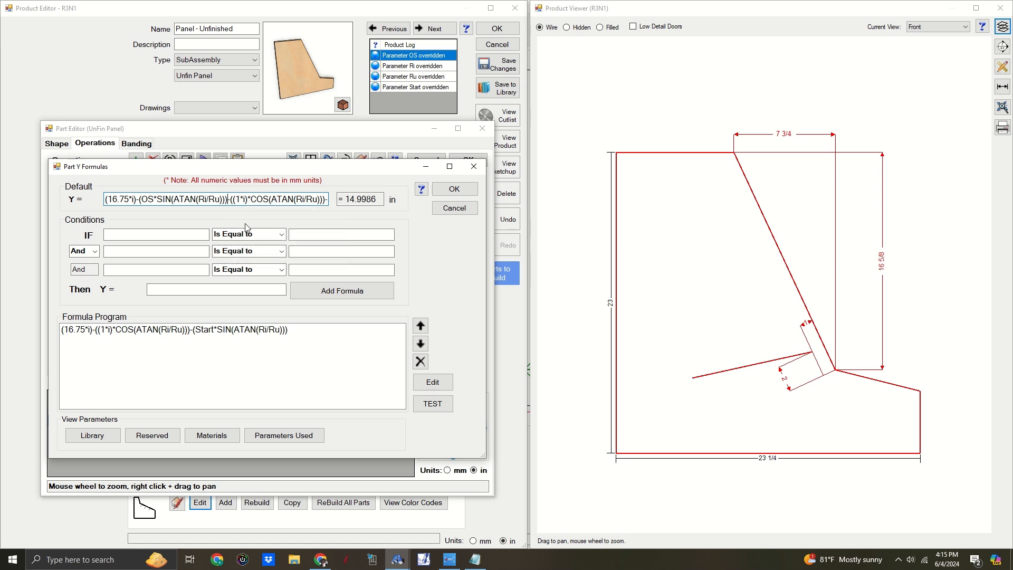
{"action": "type", "text": "*0"}
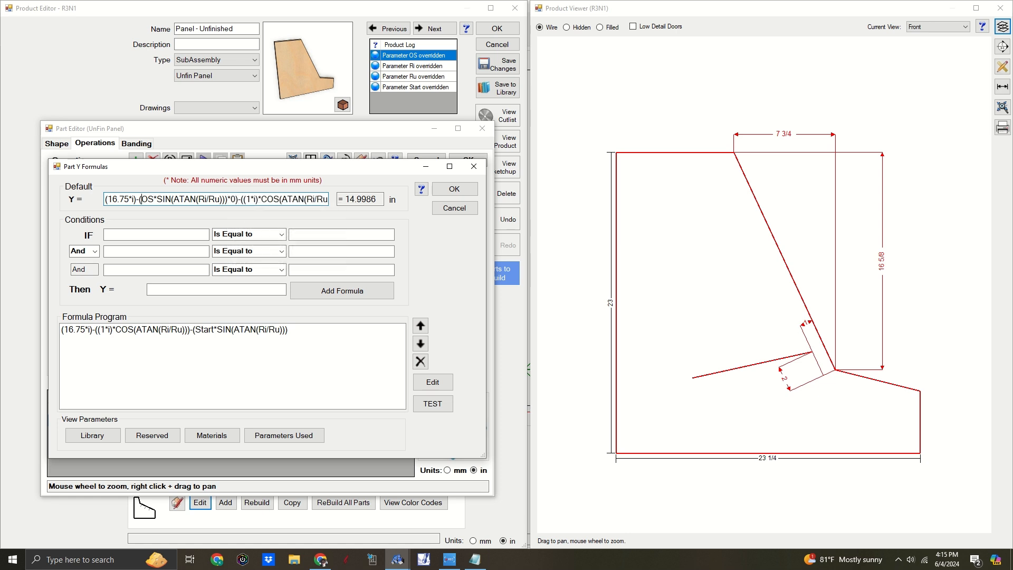
{"action": "type", "text": "("}
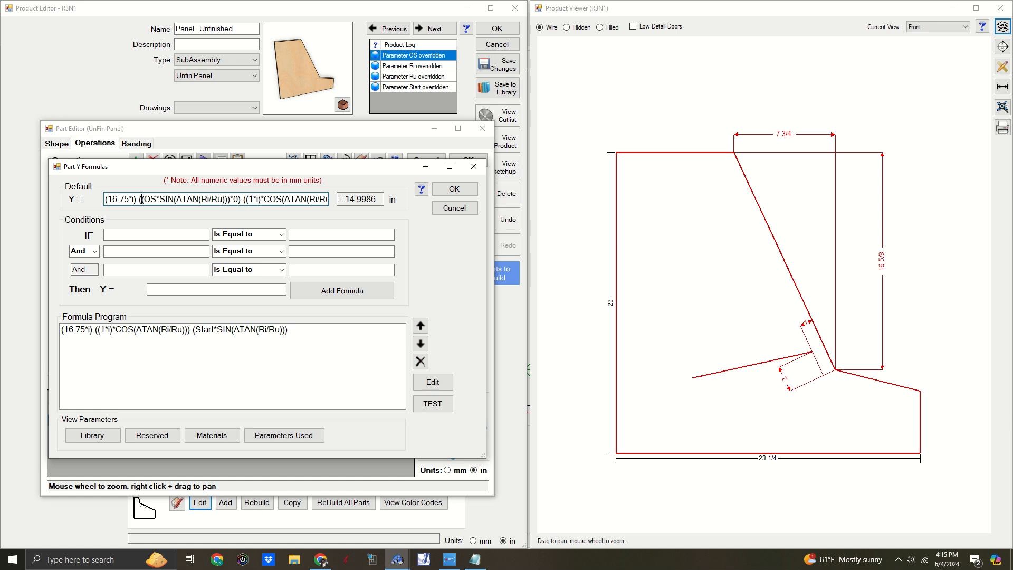
{"action": "left_click", "coordinate": [434, 403]}
{"action": "left_click", "coordinate": [467, 192]}
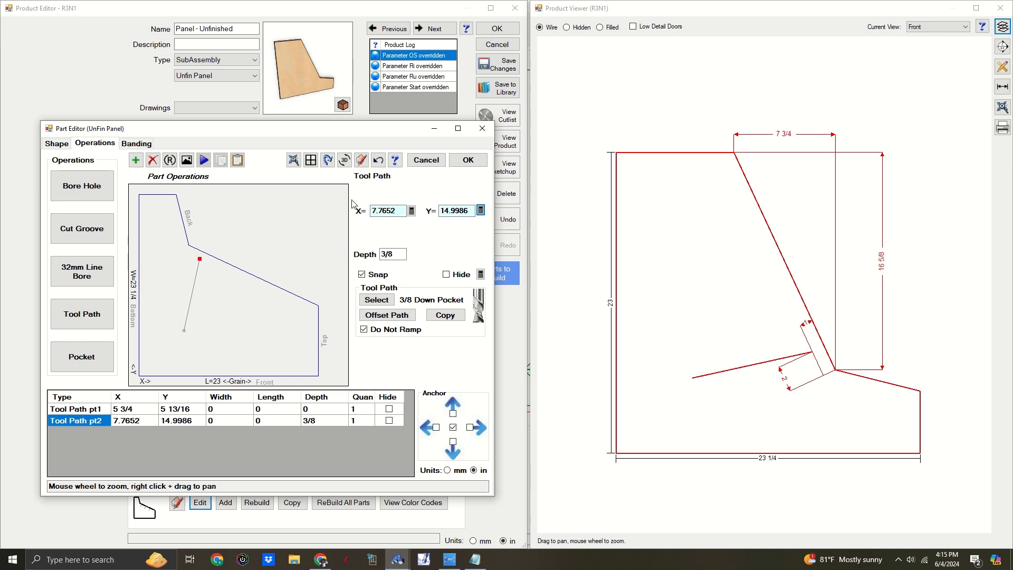
- Copy the second tool path point's entire X formula
{"action": "left_click", "coordinate": [412, 211]}
{"action": "left_click", "coordinate": [200, 199]}
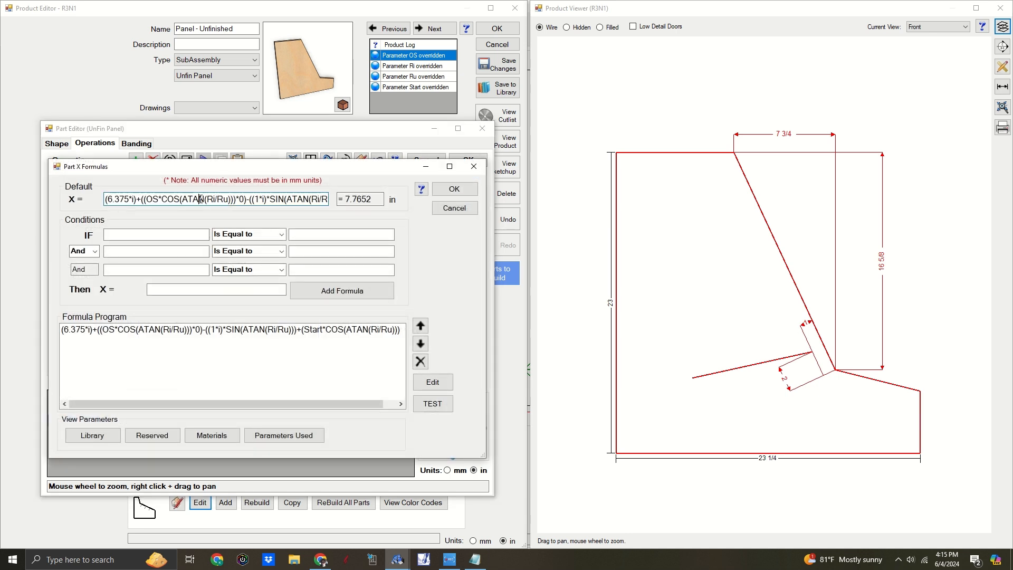
{"action": "key", "text": "ctrl+a"}
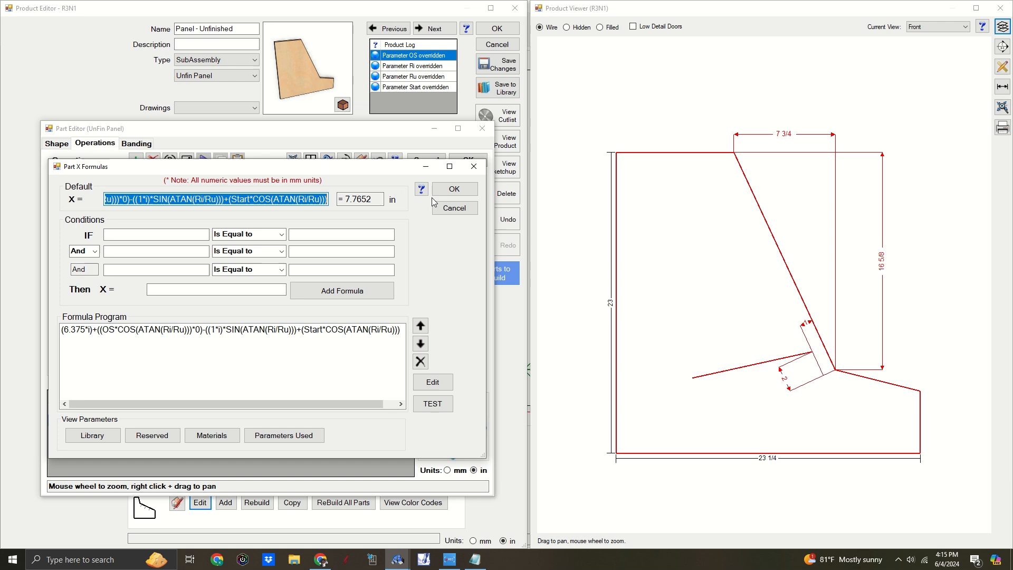
{"action": "left_click", "coordinate": [445, 208]}
- Paste the copied formula as the first tool path point's X formula, replacing the 1 in (1*i) with 3.125
{"action": "left_click", "coordinate": [185, 332]}
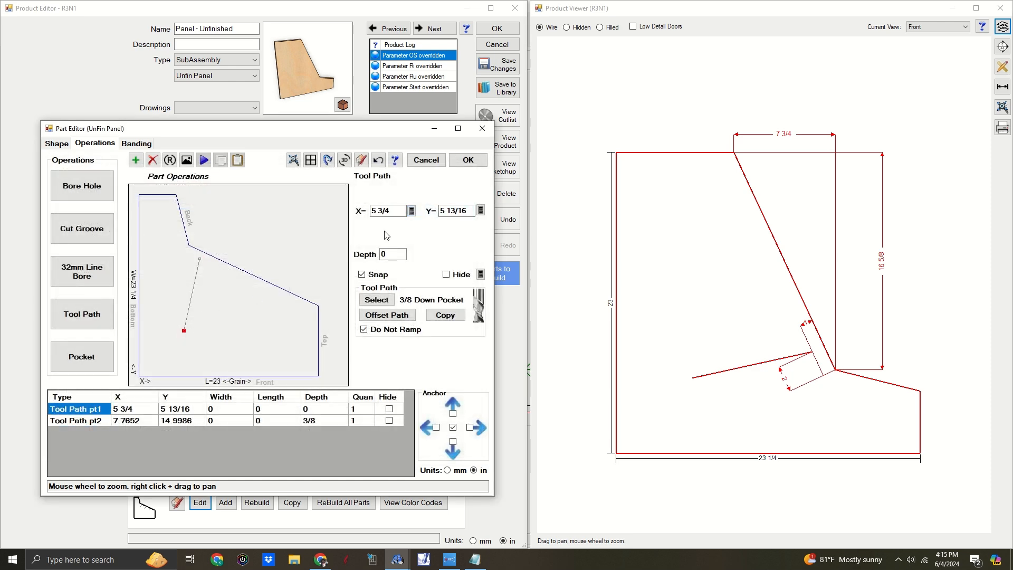
{"action": "left_click", "coordinate": [412, 210]}
{"action": "left_click", "coordinate": [252, 199]}
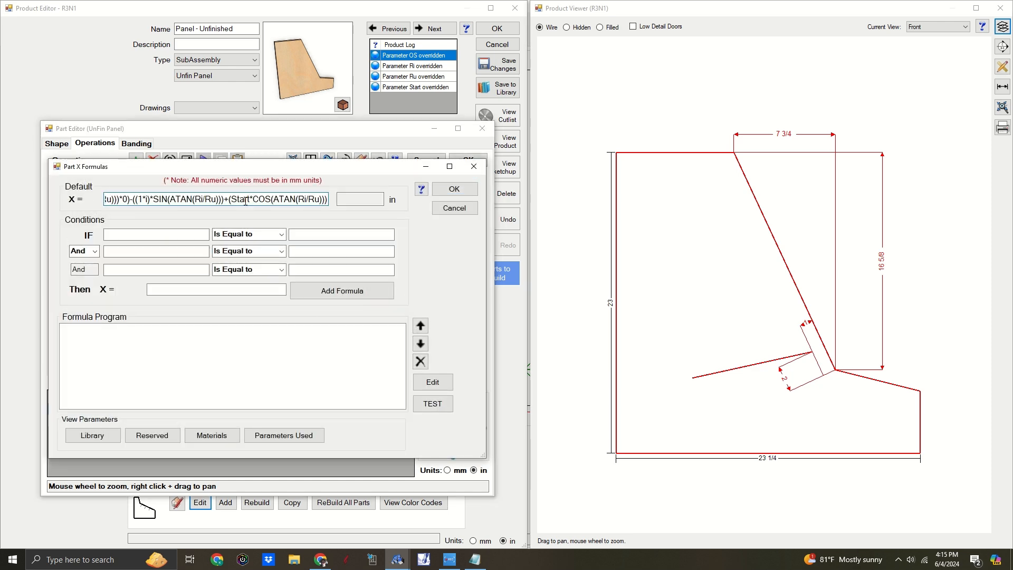
{"action": "left_click_drag", "start_coordinate": [139, 199], "coordinate": [121, 203]}
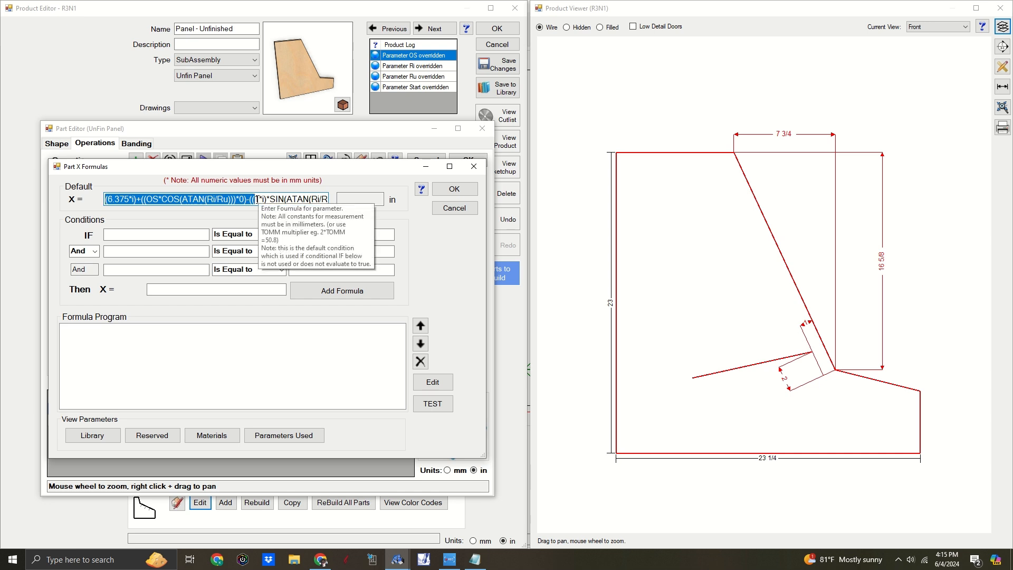
{"action": "left_click_drag", "start_coordinate": [255, 199], "coordinate": [258, 199]}
{"action": "type", "text": "3.125"}
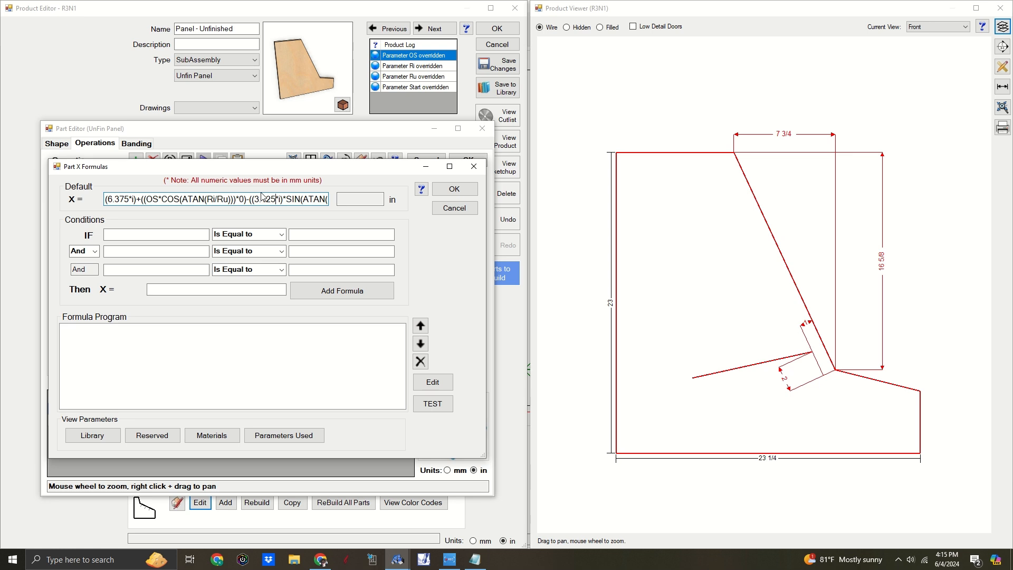
{"action": "left_click", "coordinate": [455, 189]}
{"action": "left_click", "coordinate": [199, 258]}
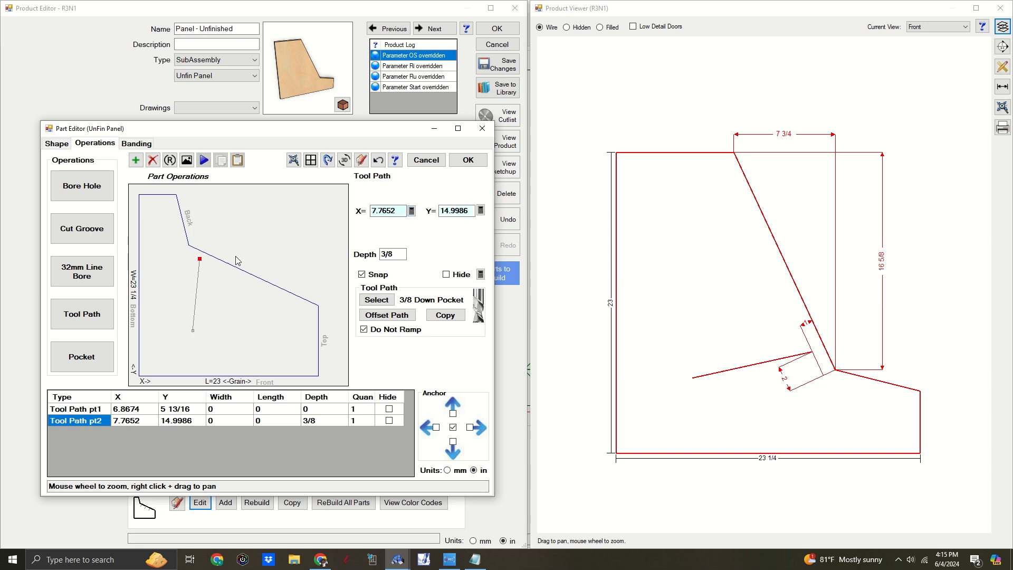
{"action": "left_click", "coordinate": [480, 210]}
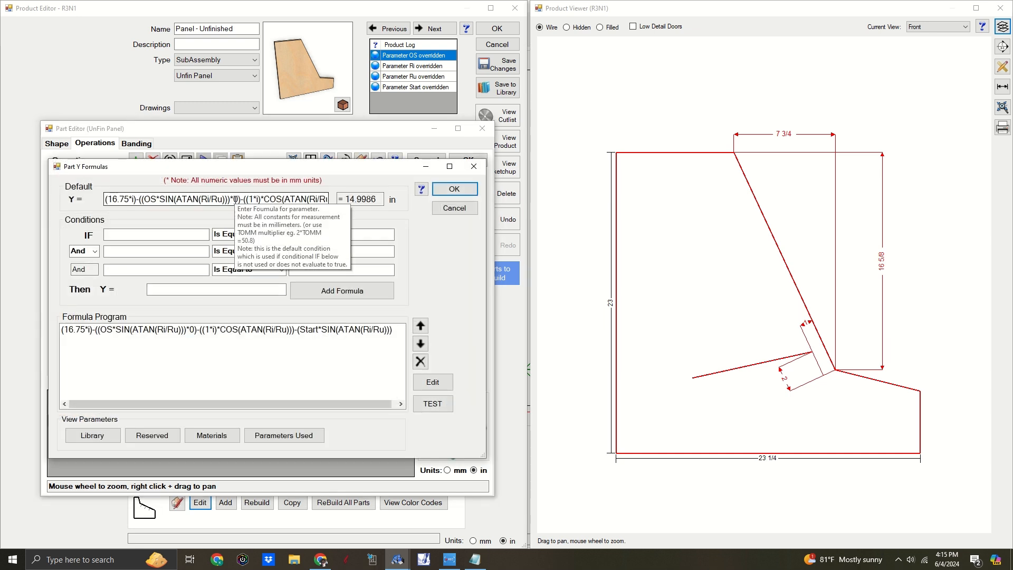
{"action": "mouse_move", "coordinate": [244, 199]}
{"action": "left_mouse_down"}
{"action": "mouse_move", "coordinate": [332, 200]}
{"action": "mouse_move", "coordinate": [231, 199]}
{"action": "left_mouse_up"}
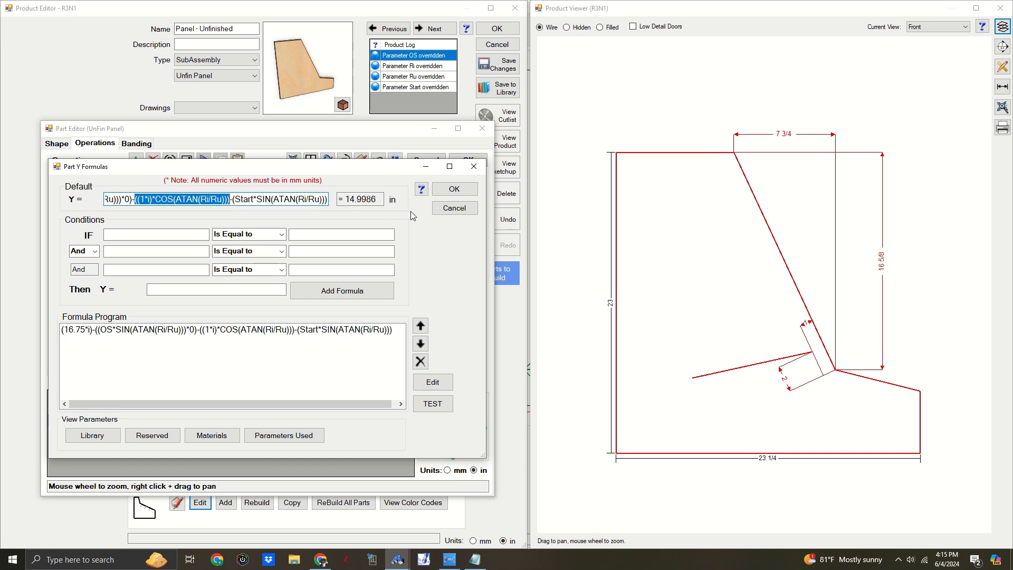
{"action": "left_click", "coordinate": [441, 209]}
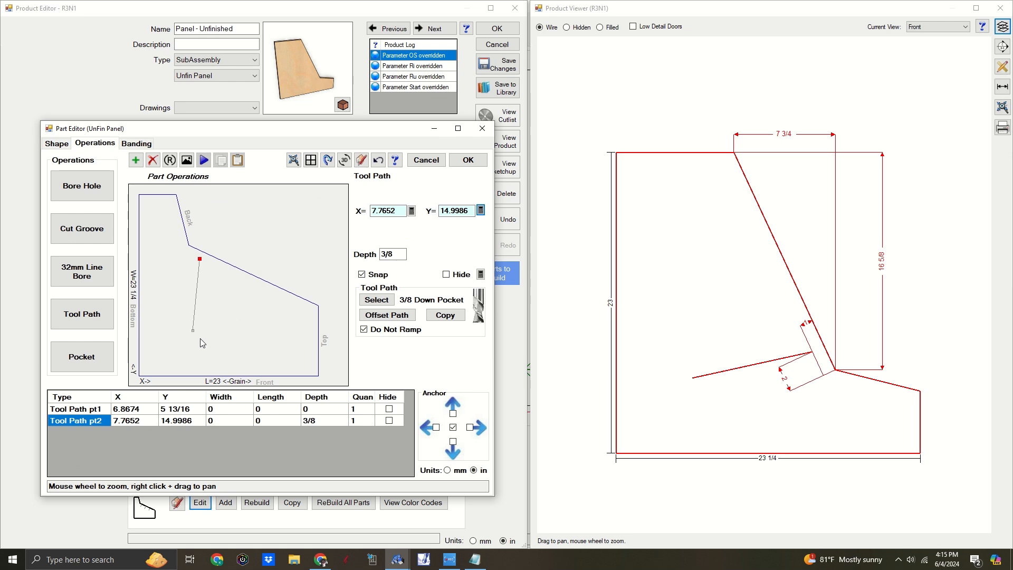
{"action": "left_click", "coordinate": [481, 210]}
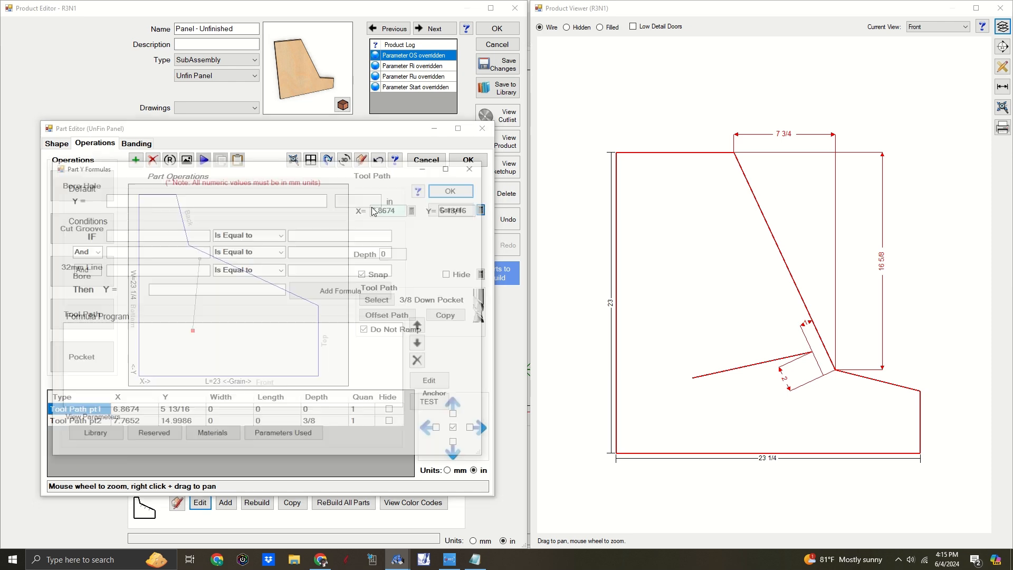
{"action": "left_click", "coordinate": [455, 207]}
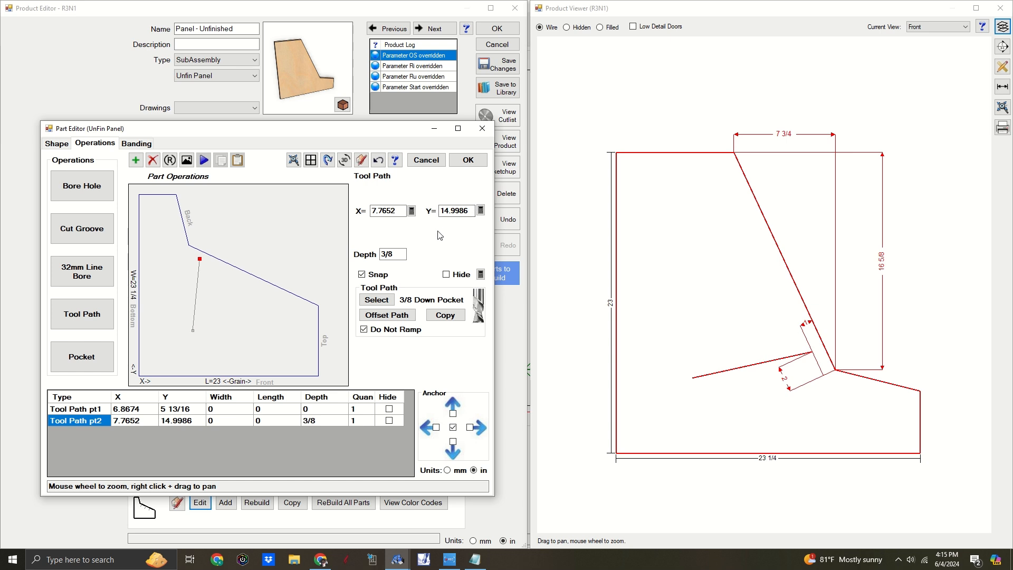
- Copy the second tool path point's entire Y formula
{"action": "left_click", "coordinate": [371, 173]}
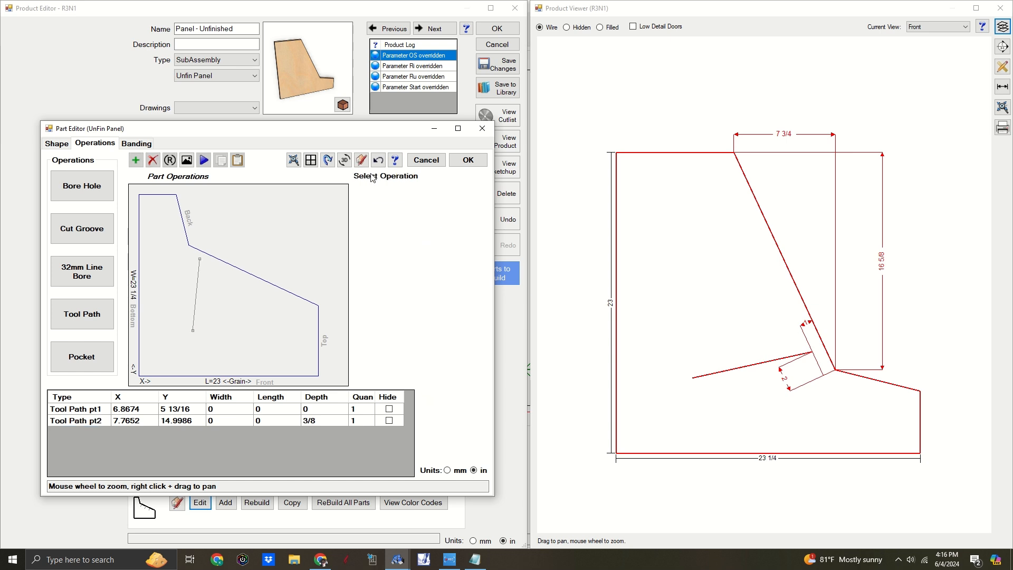
{"action": "left_click", "coordinate": [200, 259]}
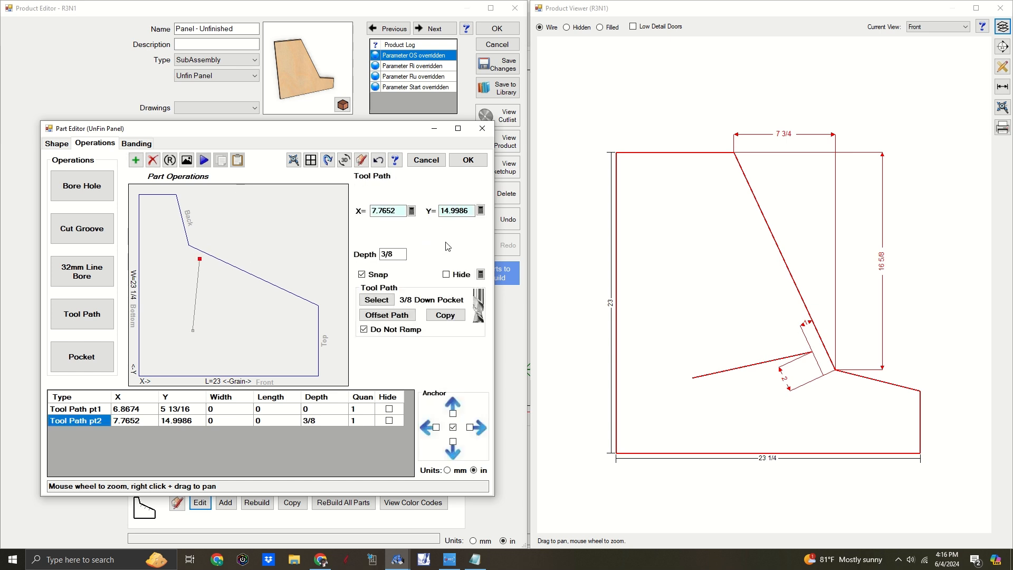
{"action": "left_click", "coordinate": [481, 210]}
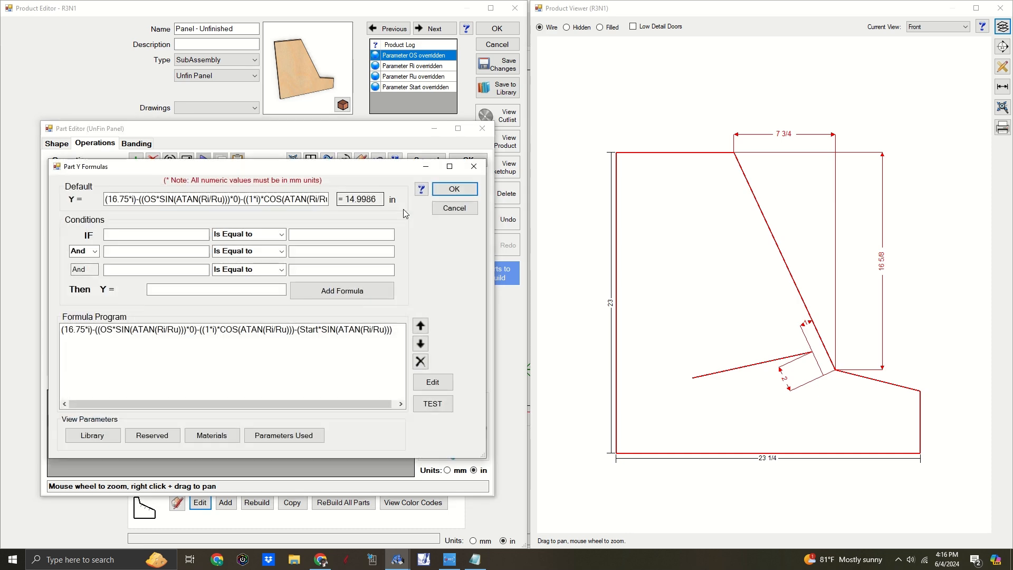
{"action": "double_click", "coordinate": [324, 201]}
{"action": "left_click", "coordinate": [454, 208]}
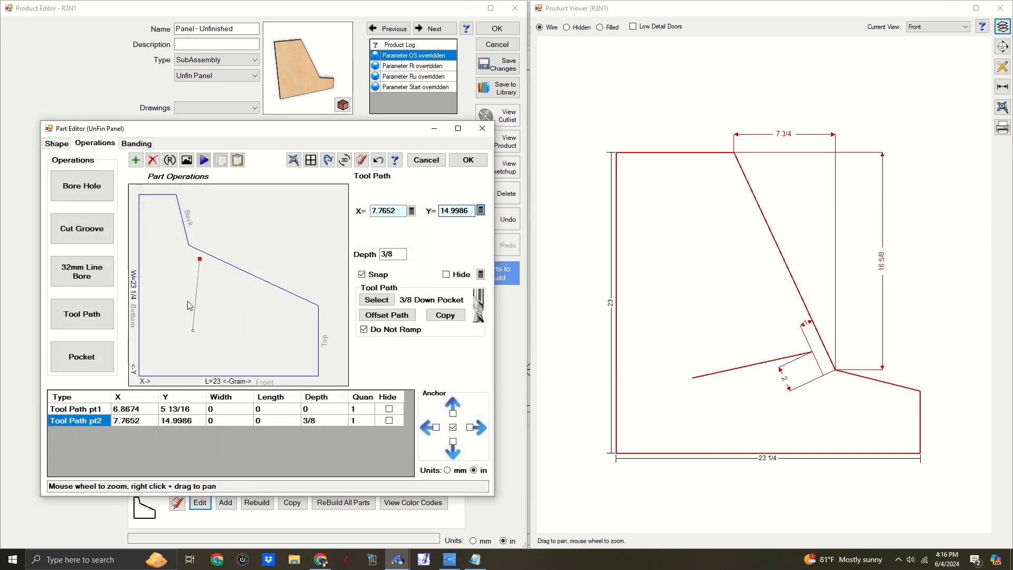
- Paste the copied formula as the first point's Y formula with (1*i) changed to (3.125*i), and apply the part operations
{"action": "left_click", "coordinate": [193, 332]}
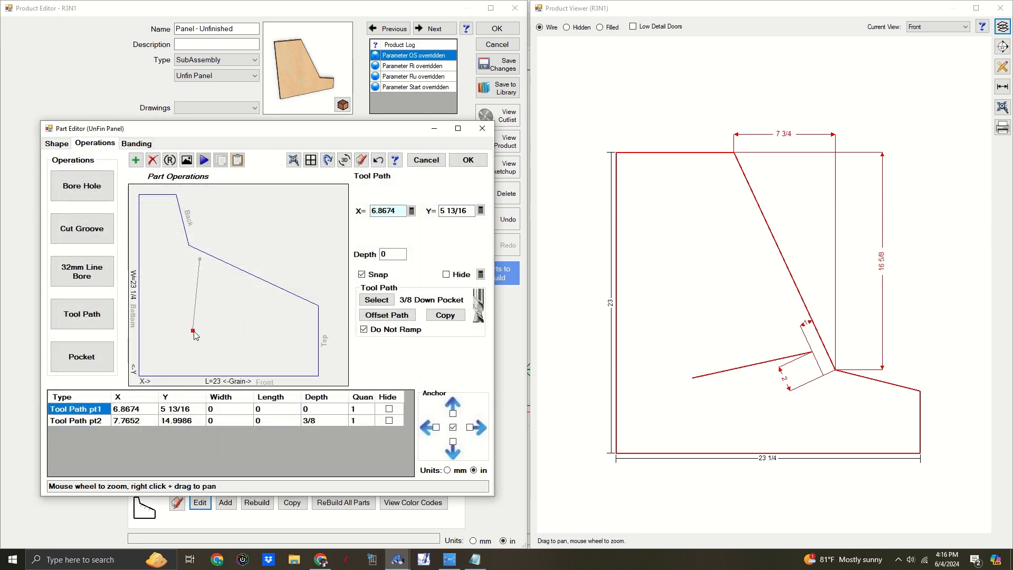
{"action": "left_click", "coordinate": [480, 210]}
{"action": "key", "text": "ctrl+v"}
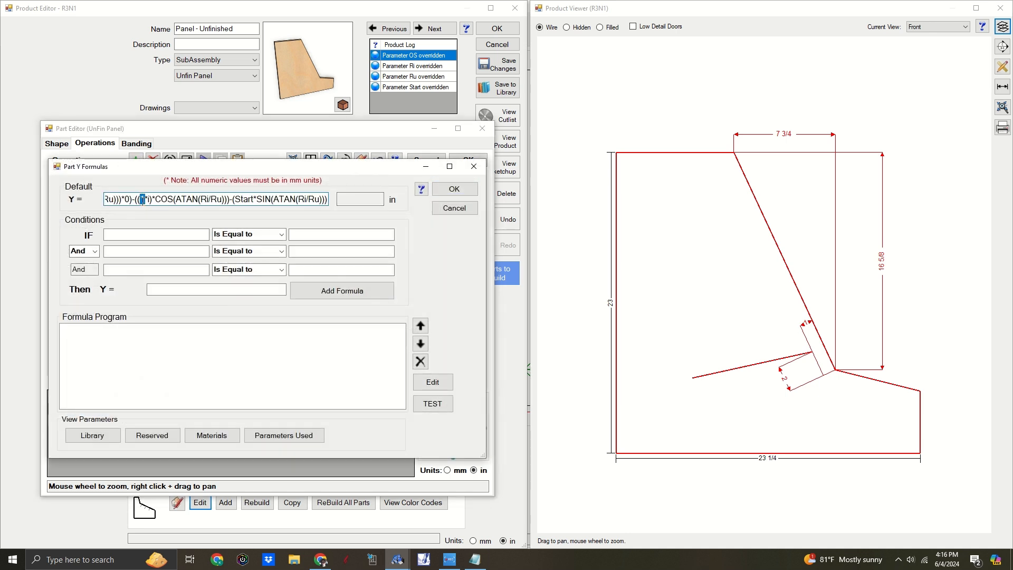
{"action": "type", "text": "3.125"}
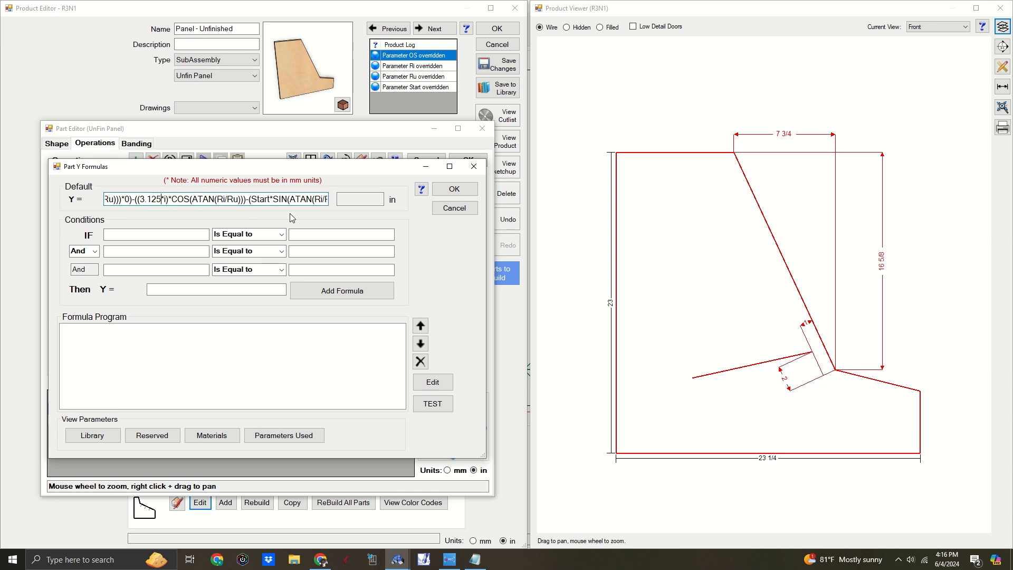
{"action": "left_click", "coordinate": [453, 188]}
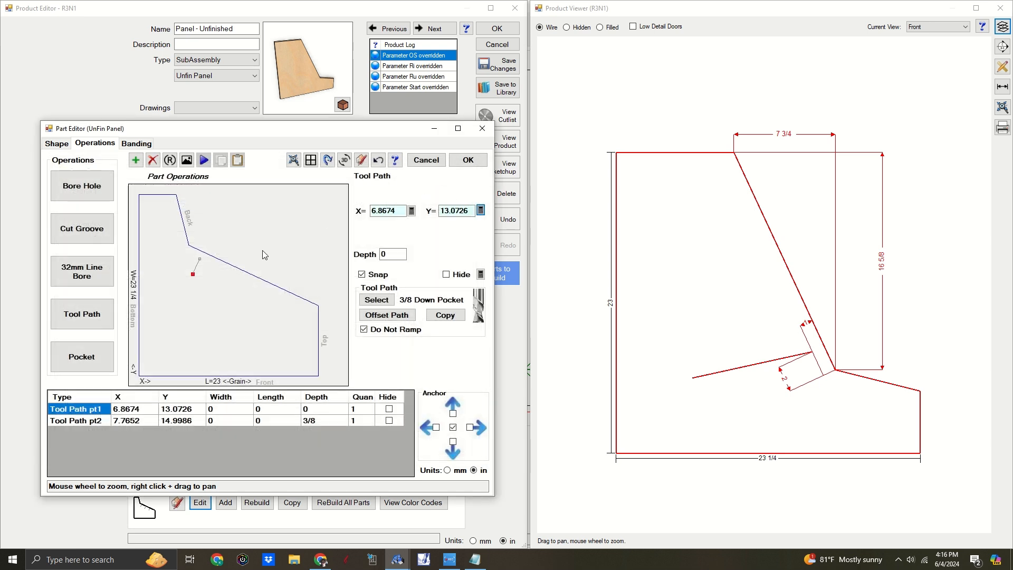
{"action": "left_click", "coordinate": [468, 160]}
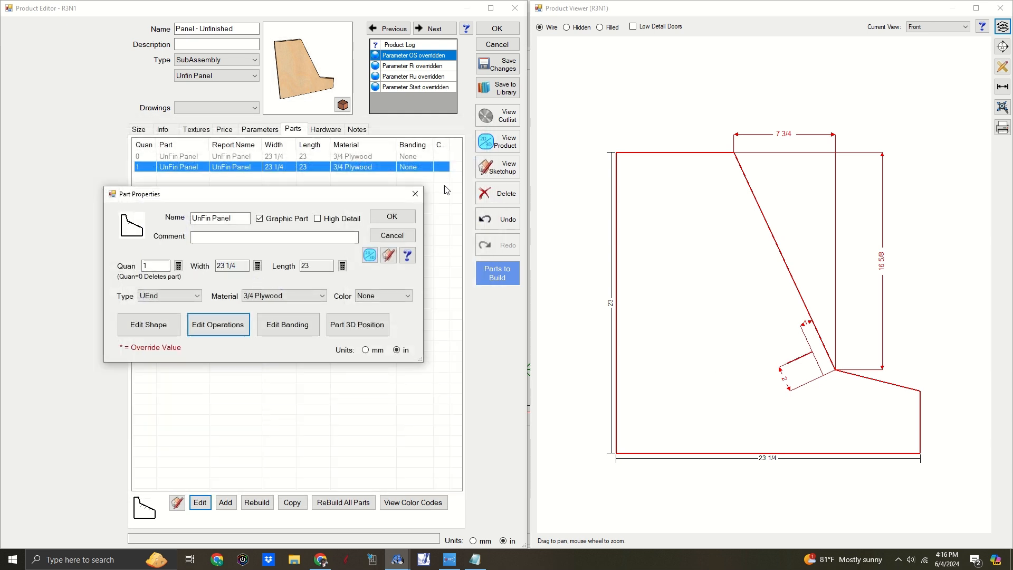
{"action": "left_click", "coordinate": [394, 215]}
- Try the Start parameter override at 4 to test the tool path's position, and restore it to 2
{"action": "scroll", "coordinate": [807, 369], "scroll_direction": "up", "scroll_amount": 4}
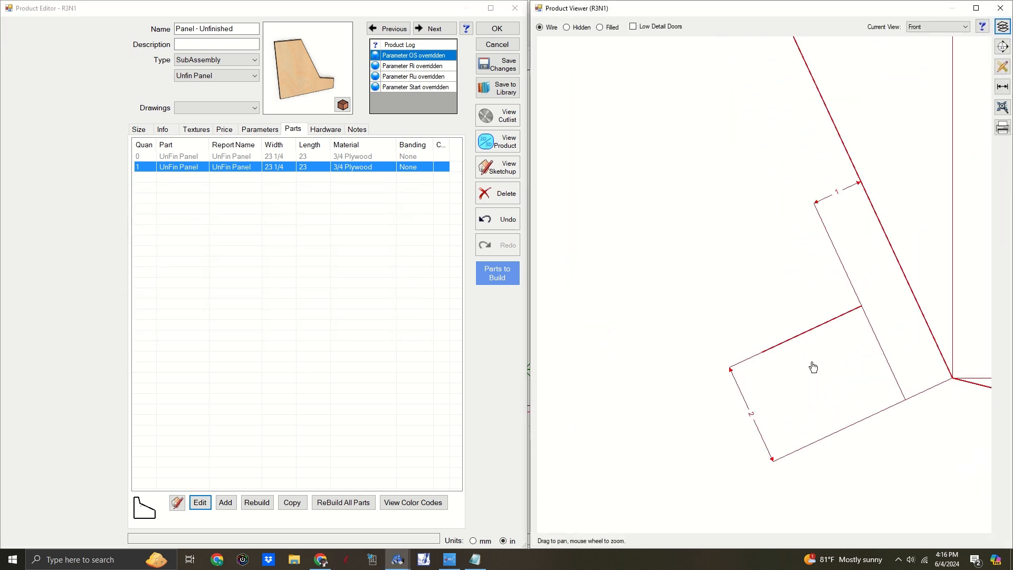
{"action": "scroll", "coordinate": [811, 366], "scroll_direction": "down", "scroll_amount": 2}
{"action": "left_click", "coordinate": [260, 129]}
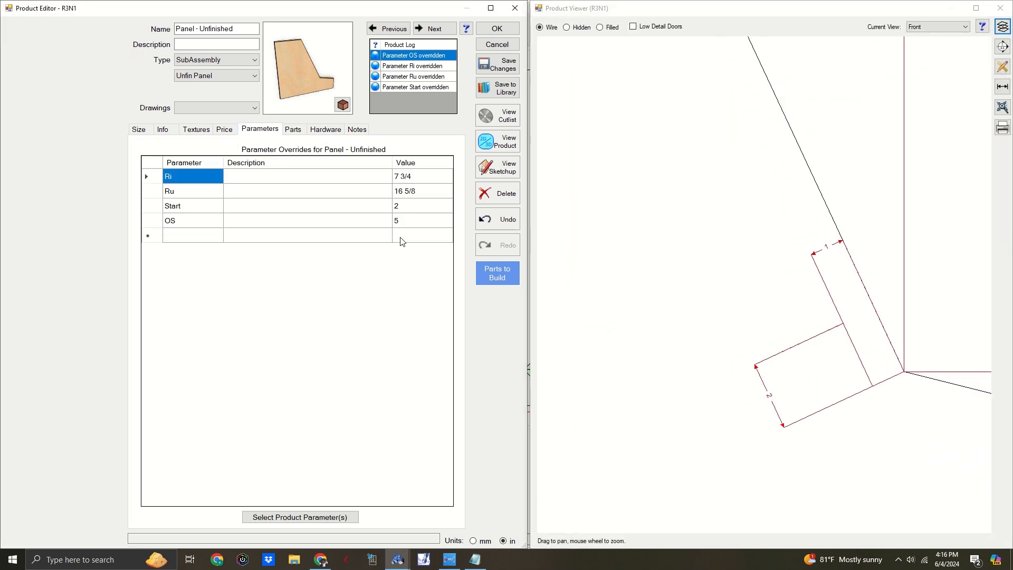
{"action": "left_click", "coordinate": [420, 208]}
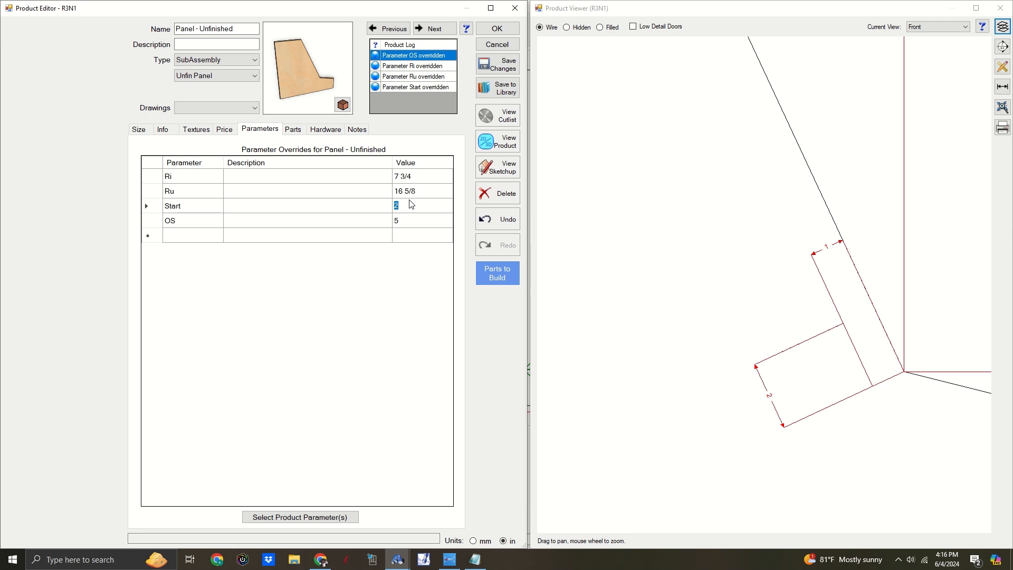
{"action": "type", "text": "4"}
{"action": "key", "text": "Return"}
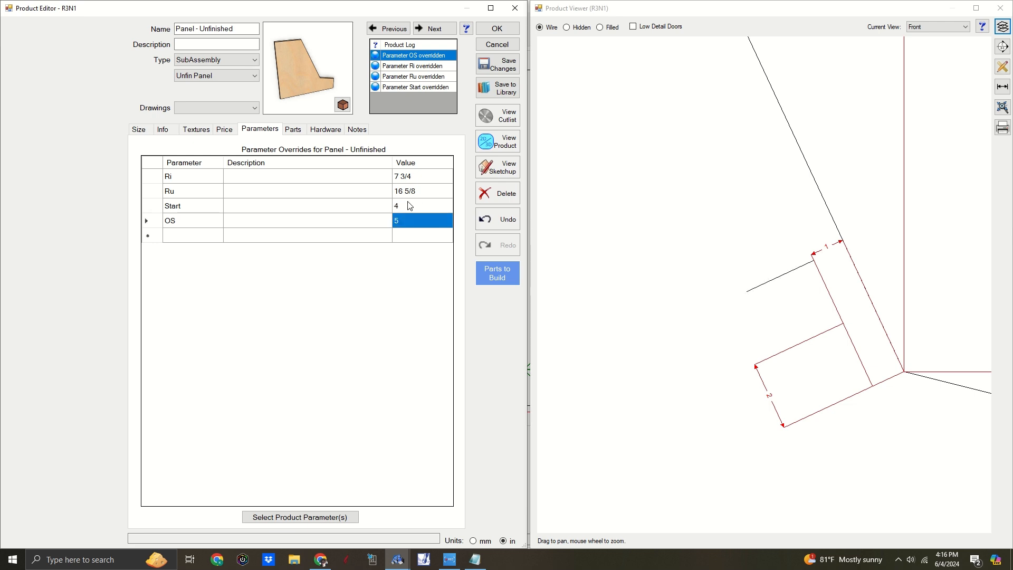
{"action": "left_click", "coordinate": [408, 201]}
{"action": "type", "text": "2"}
{"action": "key", "text": "Return"}
- Open the operations of the UnFin Panel part with quantity 1 and duplicate its angled tool path
{"action": "left_click", "coordinate": [293, 130]}
{"action": "left_click", "coordinate": [175, 168]}
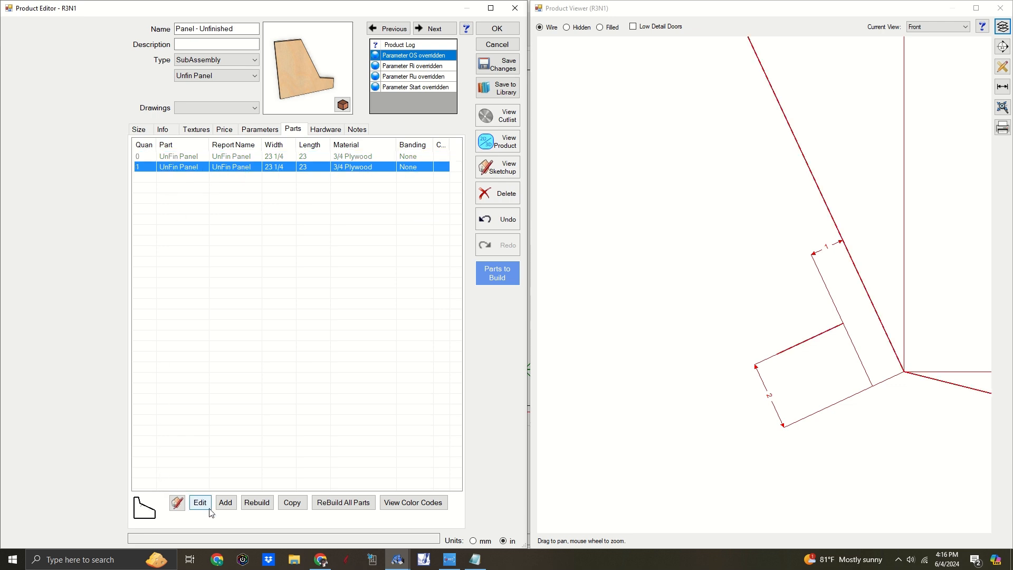
{"action": "left_click", "coordinate": [200, 504]}
{"action": "left_click", "coordinate": [215, 325]}
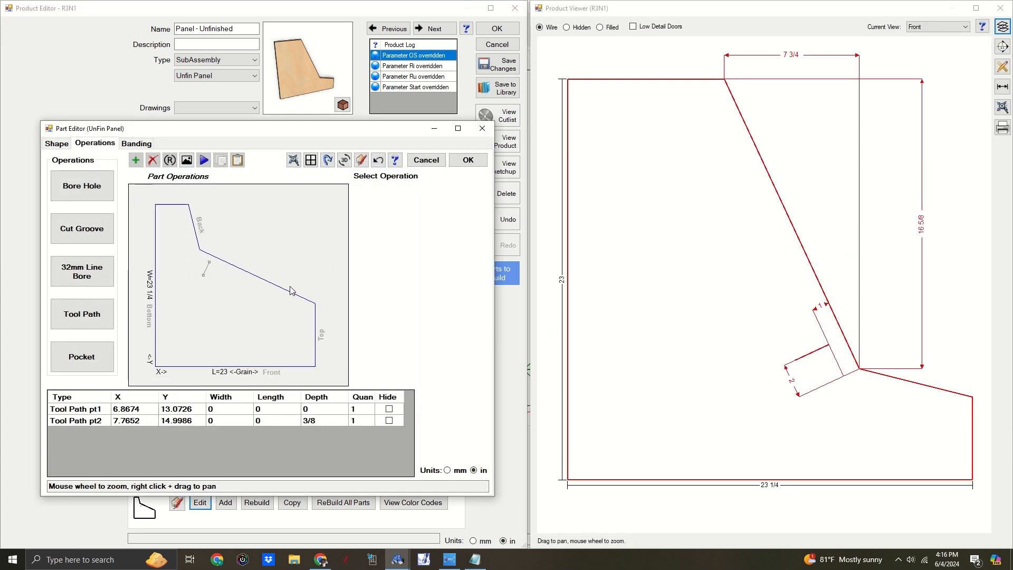
{"action": "left_click", "coordinate": [210, 272]}
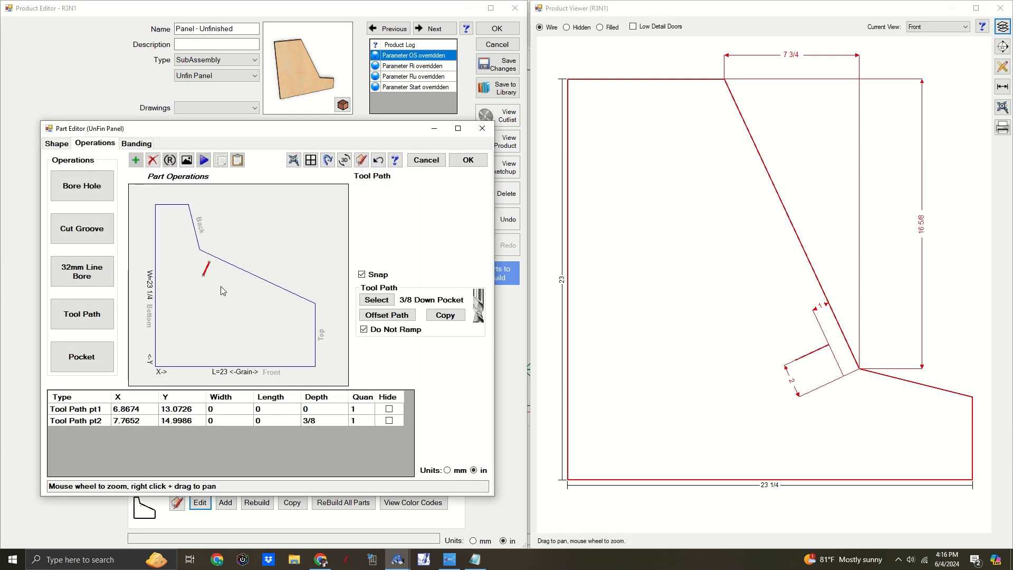
{"action": "key", "text": "ctrl+c"}
{"action": "key", "text": "ctrl+v"}
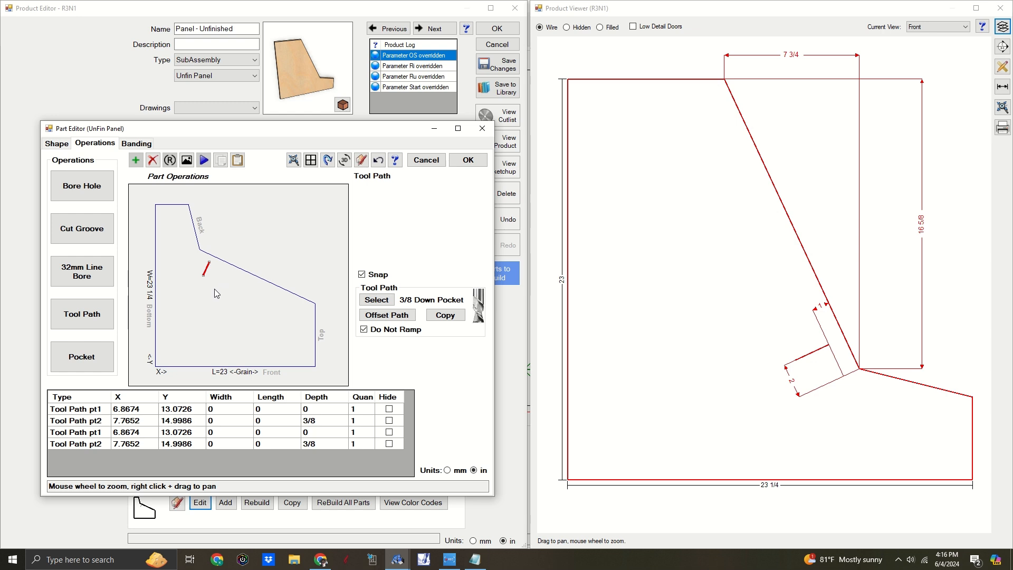
- Set the OS term's multiplier to 1 in the X and Y formulas of the duplicated tool path's first point
{"action": "left_click", "coordinate": [93, 432]}
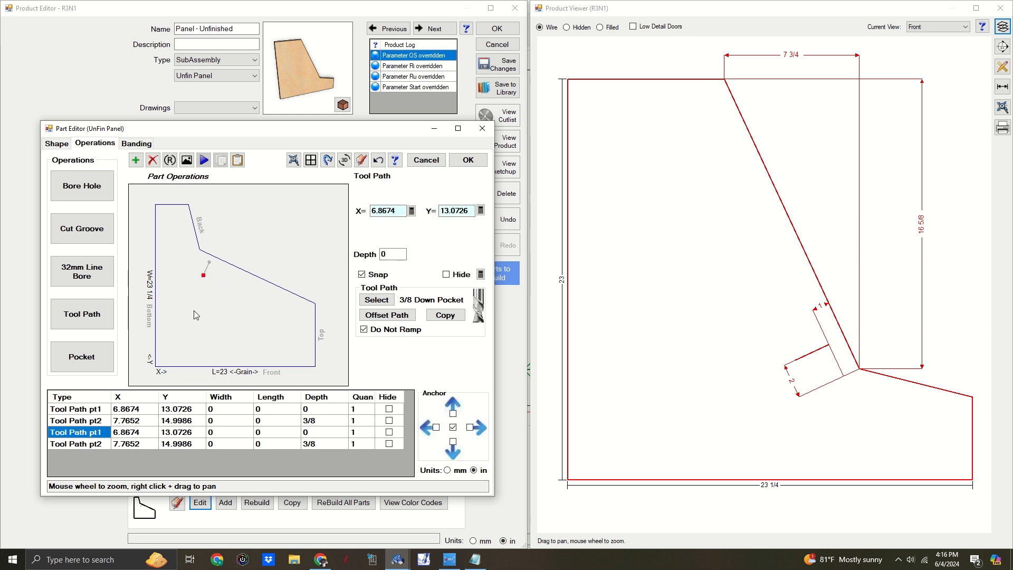
{"action": "left_click", "coordinate": [411, 210]}
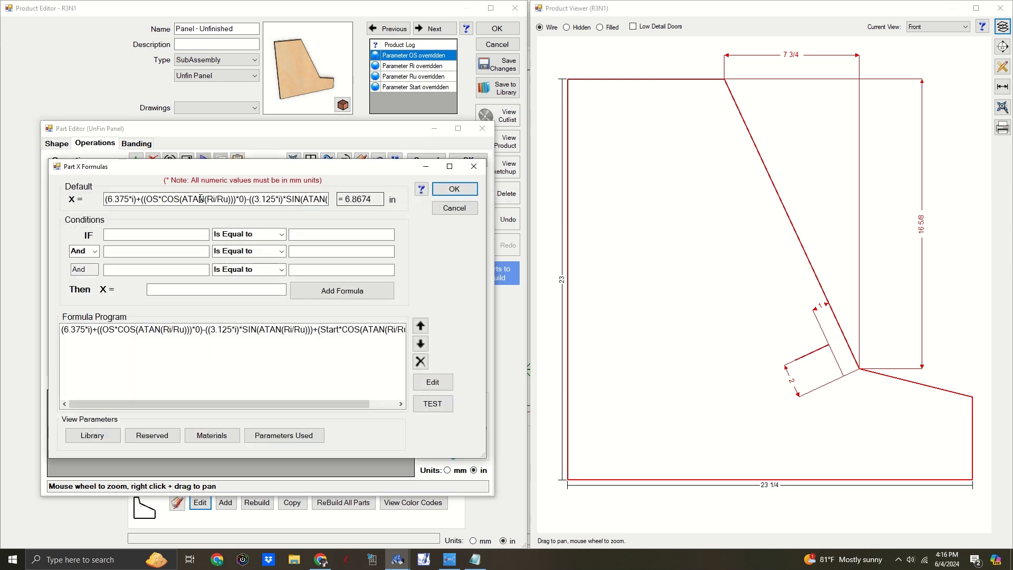
{"action": "left_click", "coordinate": [242, 198]}
{"action": "left_click", "coordinate": [455, 189]}
{"action": "left_click", "coordinate": [481, 210]}
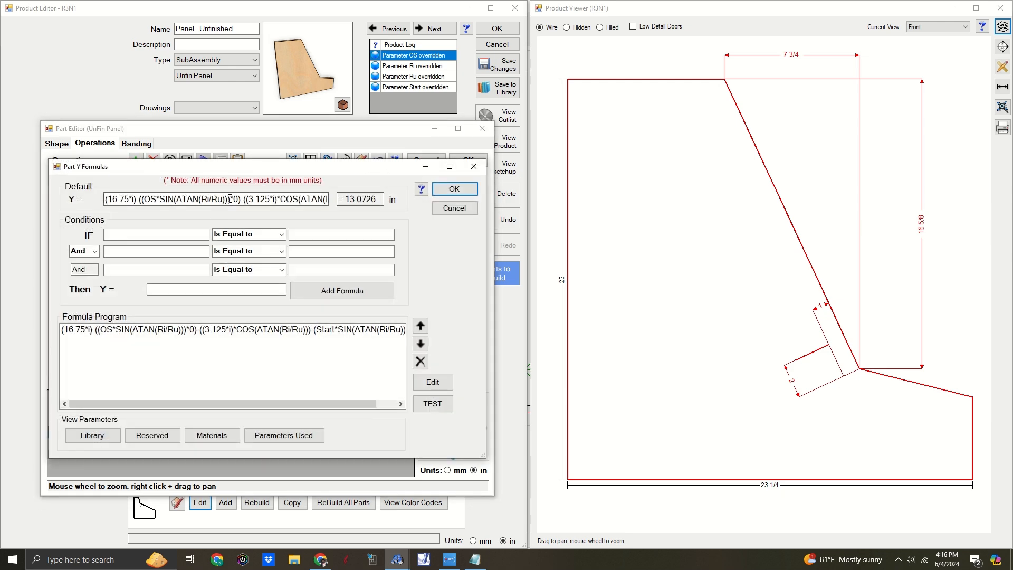
{"action": "left_click_drag", "start_coordinate": [232, 199], "coordinate": [237, 199]}
{"action": "type", "text": "1"}
{"action": "left_click", "coordinate": [465, 196]}
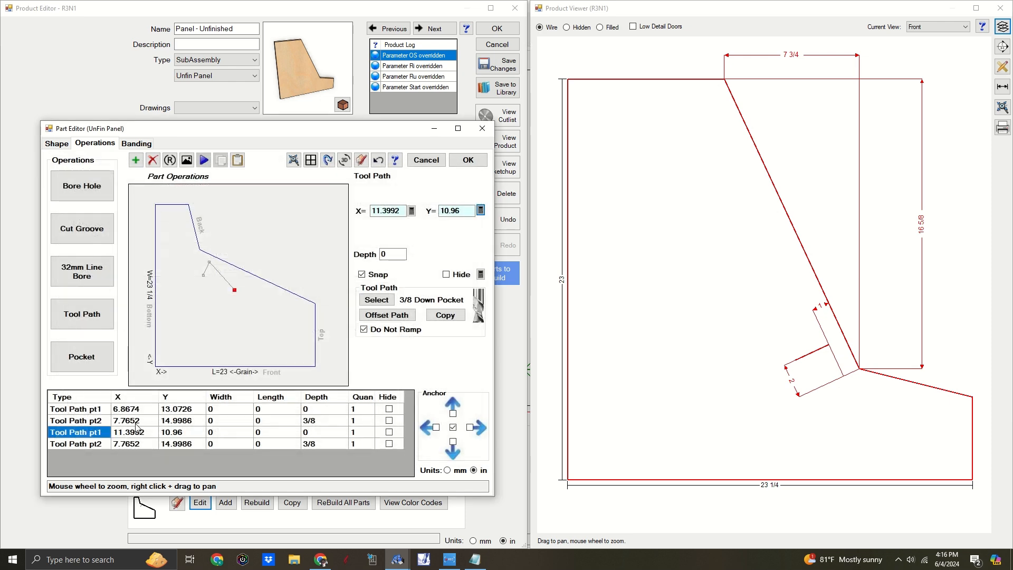
- Set the OS multiplier to 1 in the Y and X formulas of the second tool path's second point
{"action": "left_click", "coordinate": [481, 211]}
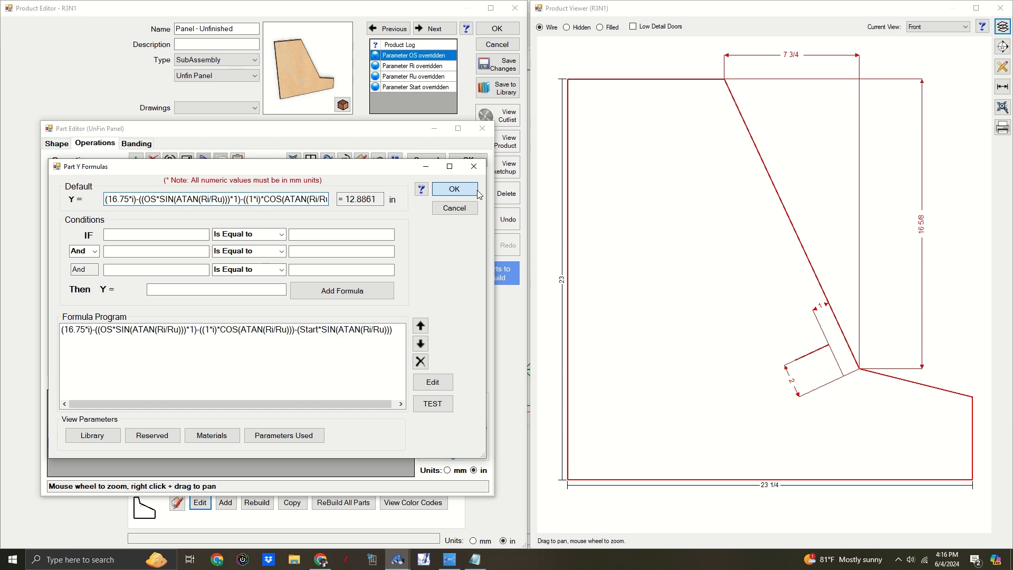
{"action": "left_click", "coordinate": [474, 192]}
{"action": "left_click", "coordinate": [413, 210]}
{"action": "left_click", "coordinate": [242, 197]}
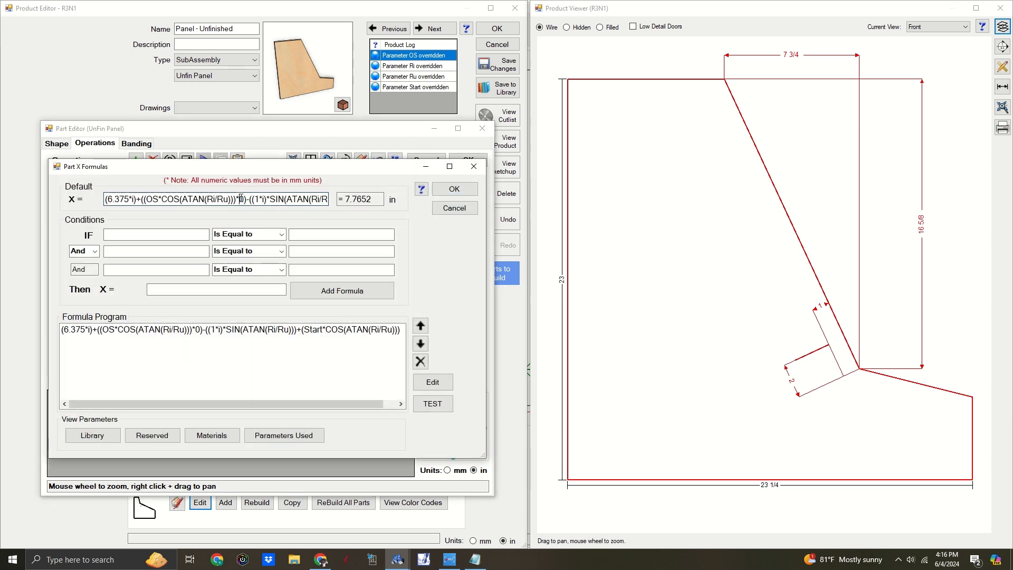
{"action": "type", "text": "1"}
{"action": "left_click", "coordinate": [454, 189]}
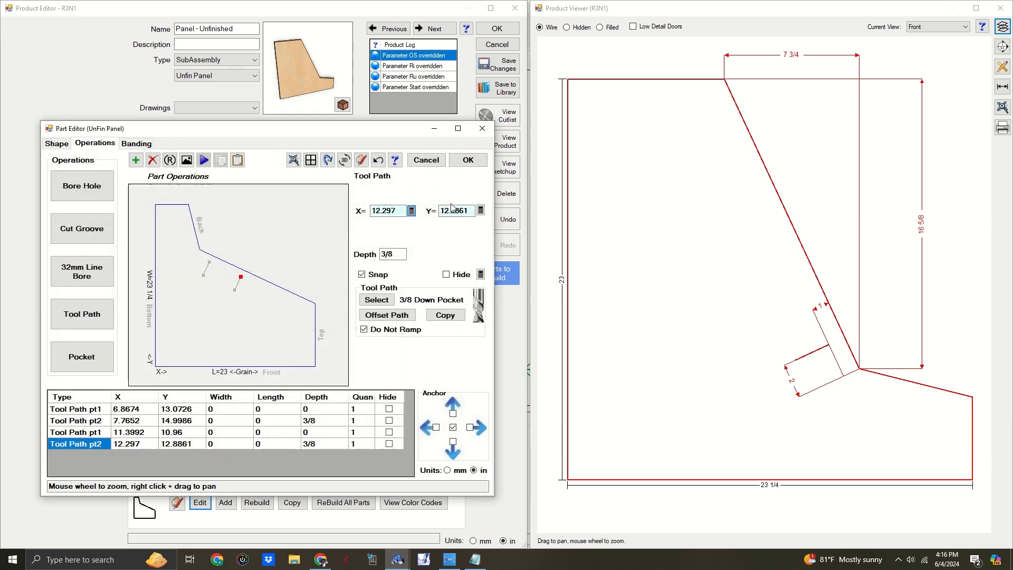
- Duplicate the second tool path and set the OS multiplier to 2 in the copy's first-point X and Y formulas
{"action": "left_click", "coordinate": [257, 306]}
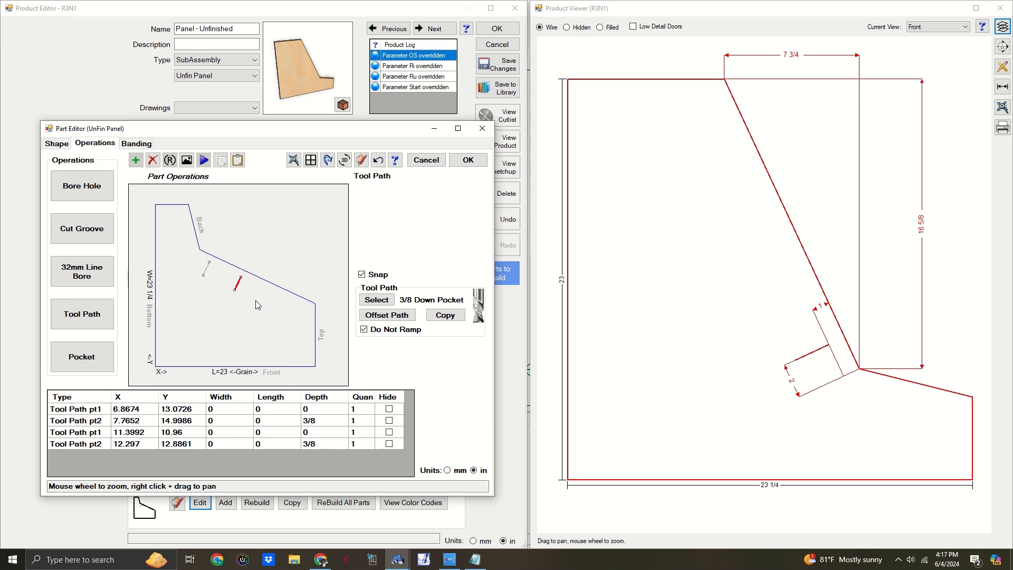
{"action": "key", "text": "ctrl+v"}
{"action": "left_click", "coordinate": [88, 456]}
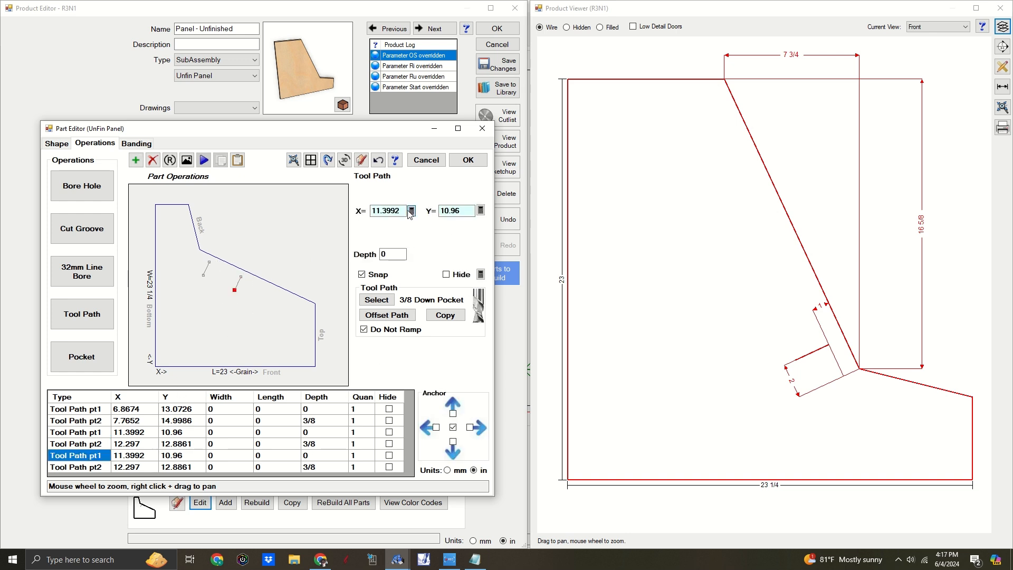
{"action": "left_click", "coordinate": [411, 211]}
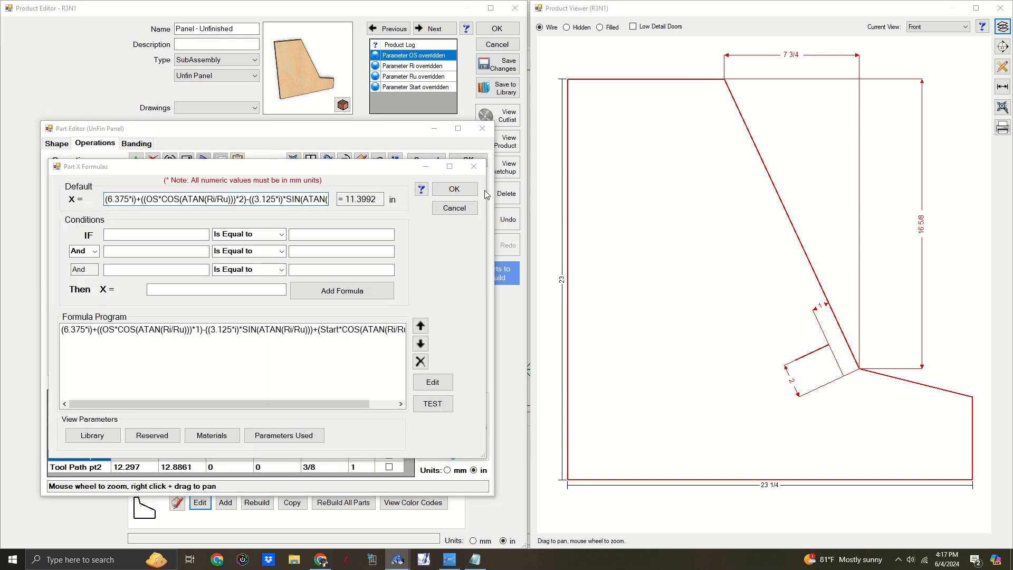
{"action": "left_click", "coordinate": [455, 189]}
{"action": "left_click", "coordinate": [483, 211]}
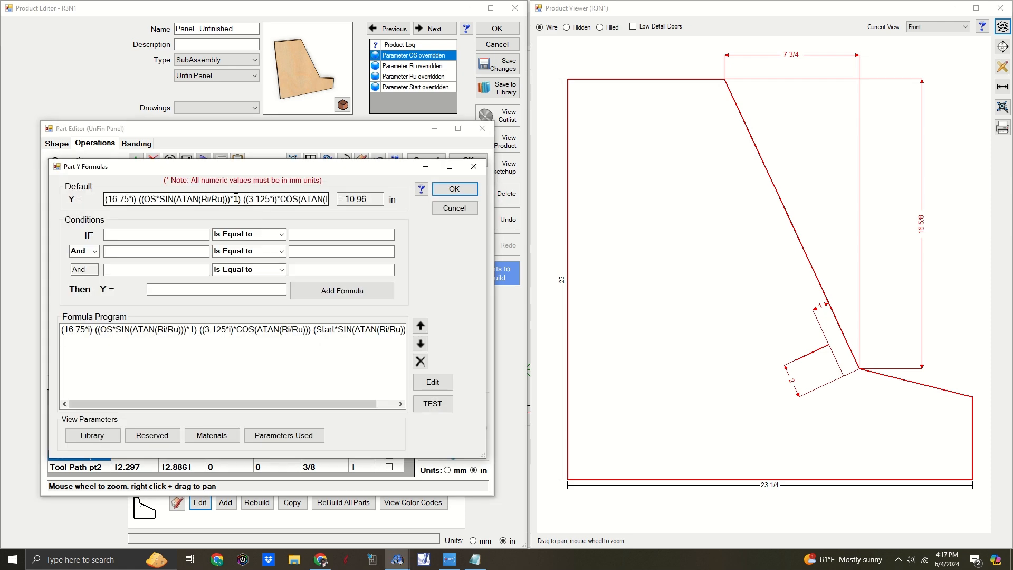
{"action": "left_click", "coordinate": [454, 208]}
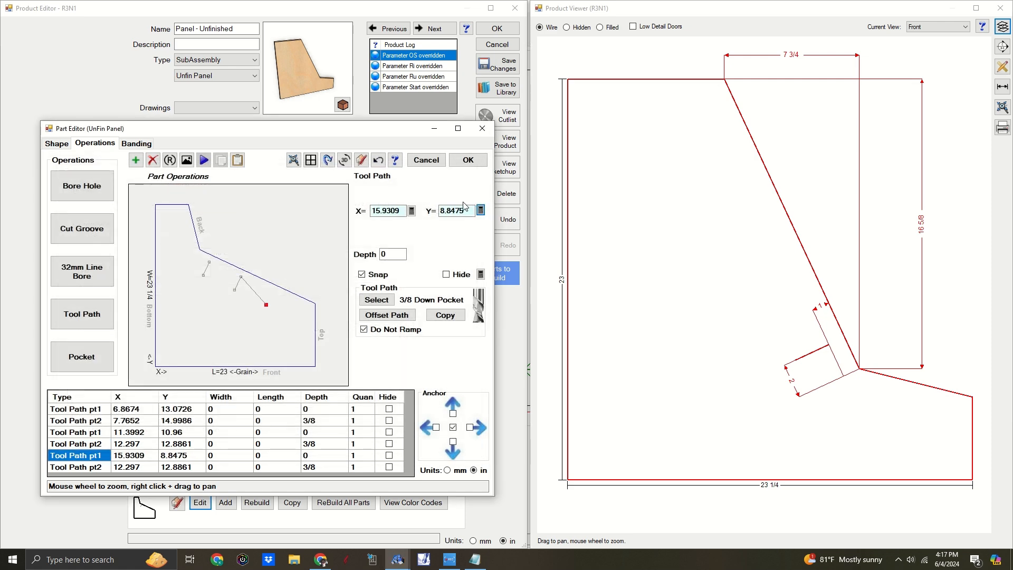
- Set the OS multiplier to 2 in the X and Y formulas of the third tool path's second point
{"action": "left_click", "coordinate": [95, 467]}
{"action": "left_click", "coordinate": [411, 211]}
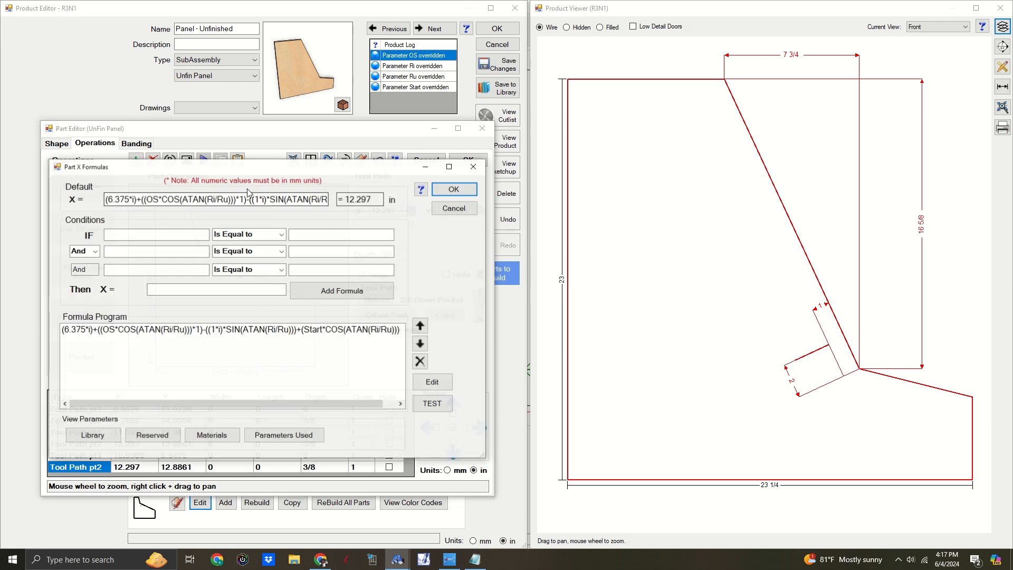
{"action": "double_click", "coordinate": [243, 199]}
{"action": "left_click", "coordinate": [451, 190]}
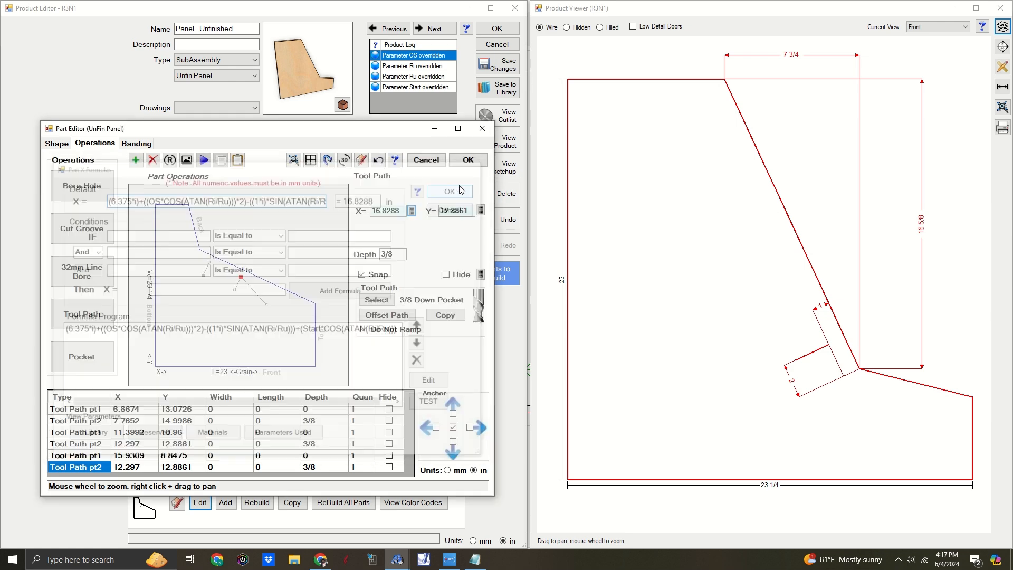
{"action": "left_click", "coordinate": [483, 211]}
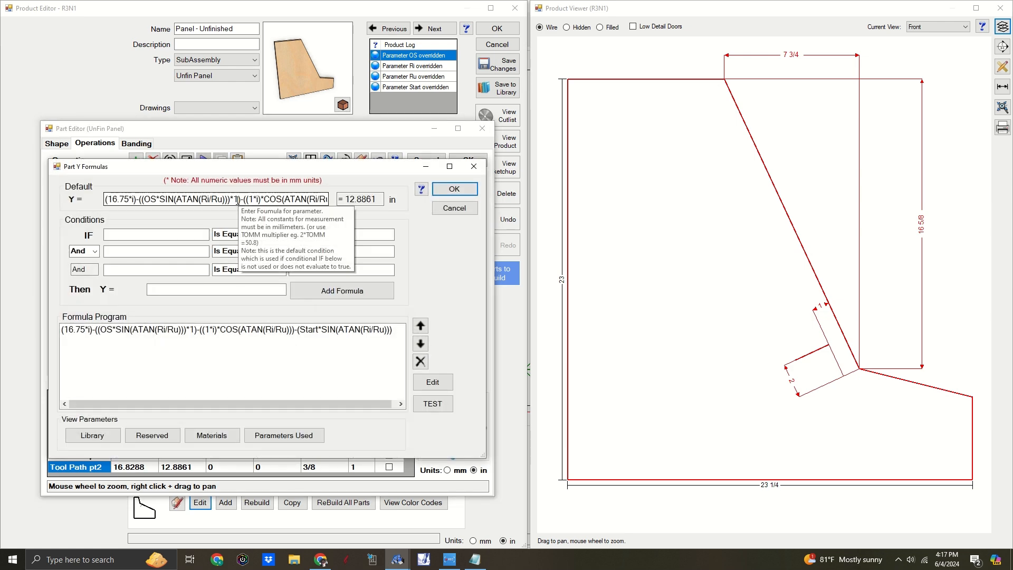
{"action": "double_click", "coordinate": [237, 199]}
{"action": "left_click", "coordinate": [455, 190]}
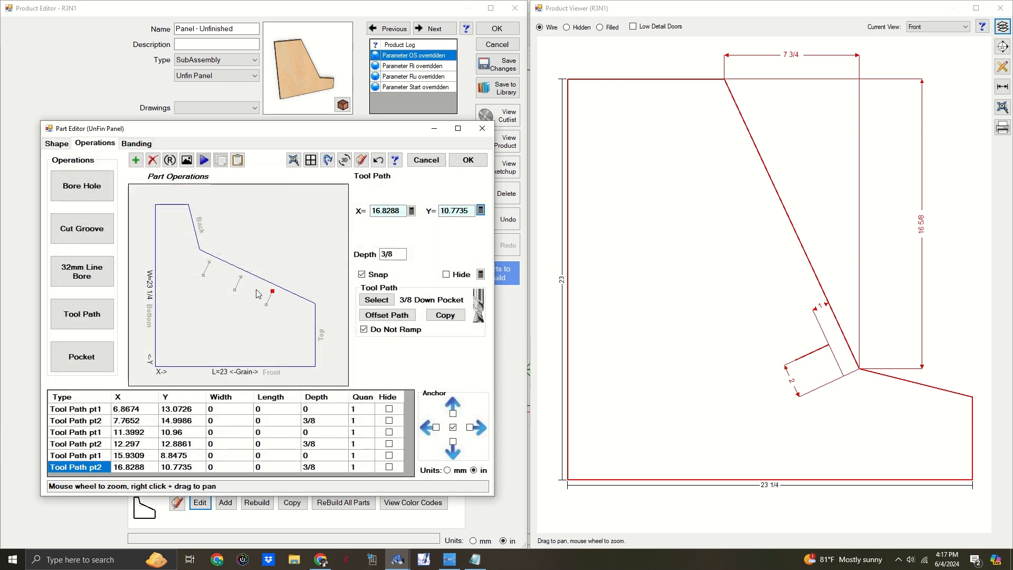
- Duplicate the third tool path and set the OS multiplier to 3 in the copy's first-point Y and X formulas
{"action": "scroll", "coordinate": [100, 457], "scroll_direction": "down", "scroll_amount": 1}
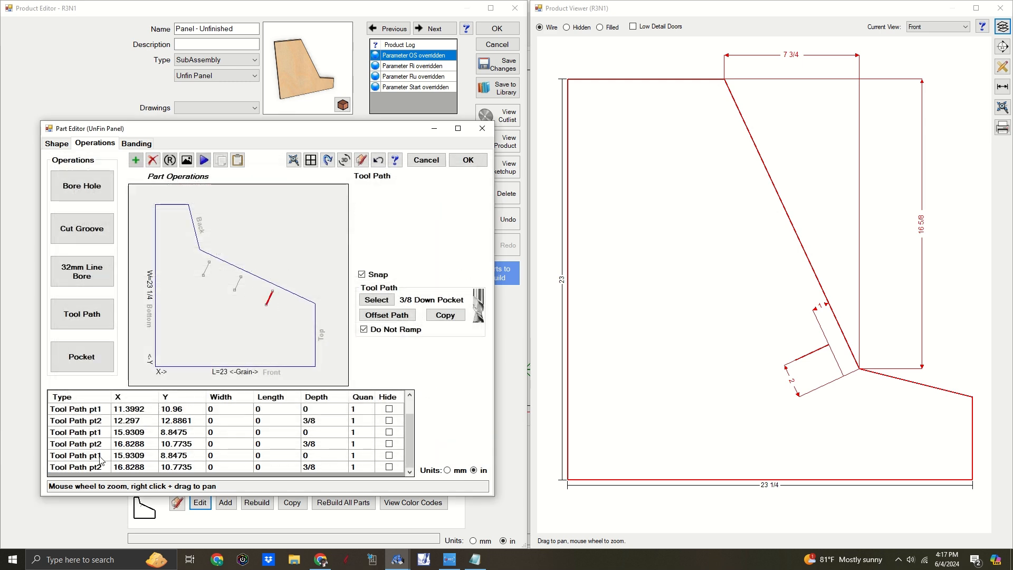
{"action": "left_click", "coordinate": [100, 458]}
{"action": "double_click", "coordinate": [473, 211]}
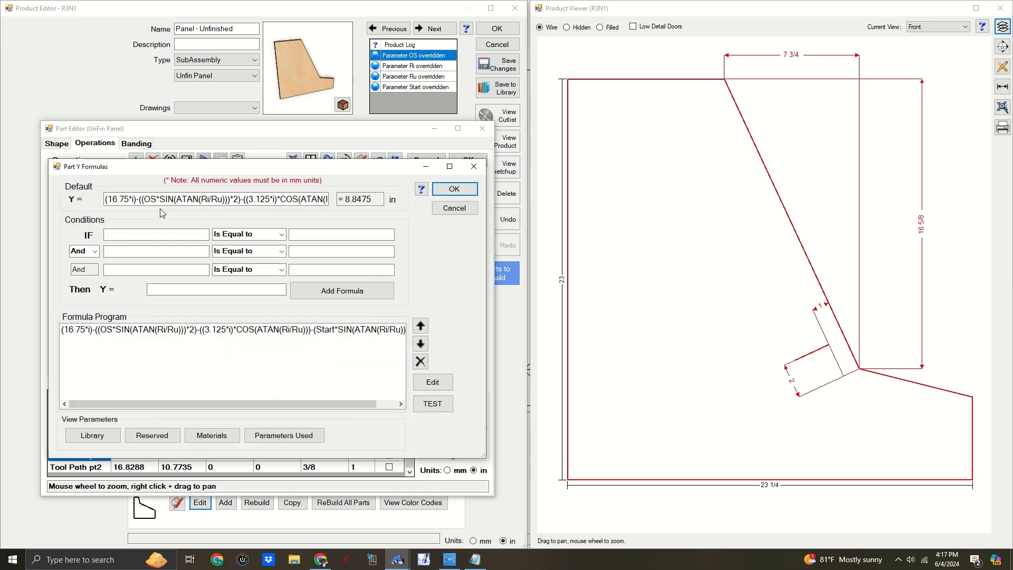
{"action": "double_click", "coordinate": [236, 199]}
{"action": "left_click", "coordinate": [455, 189]}
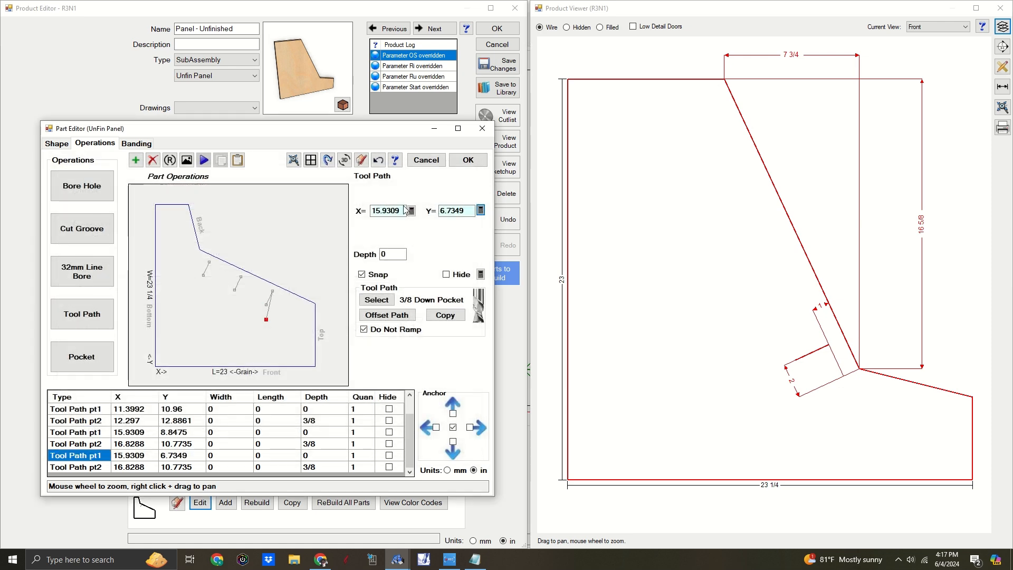
{"action": "double_click", "coordinate": [398, 210]}
{"action": "left_click_drag", "start_coordinate": [245, 199], "coordinate": [238, 199]}
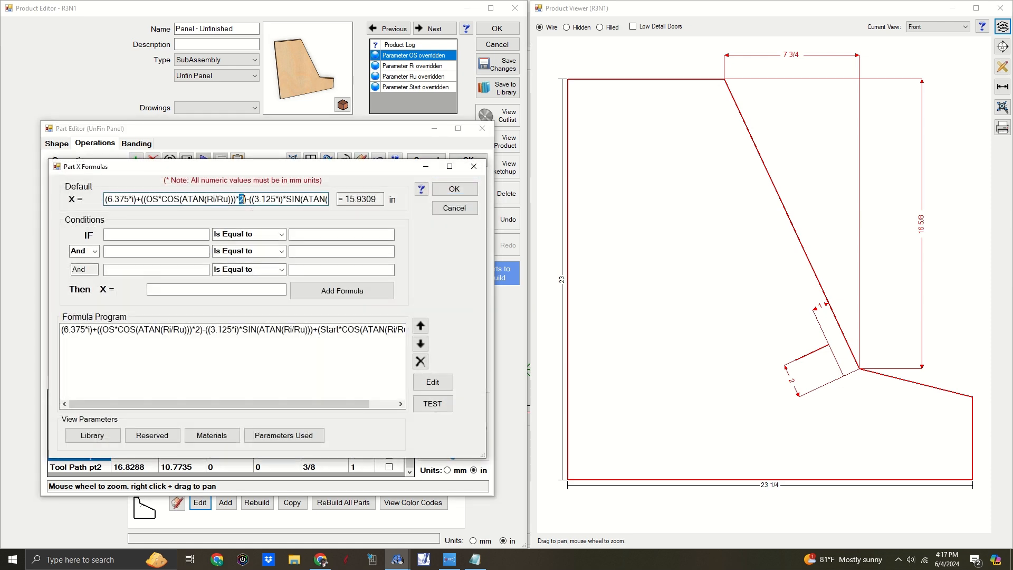
{"action": "type", "text": "3"}
{"action": "left_click", "coordinate": [454, 190]}
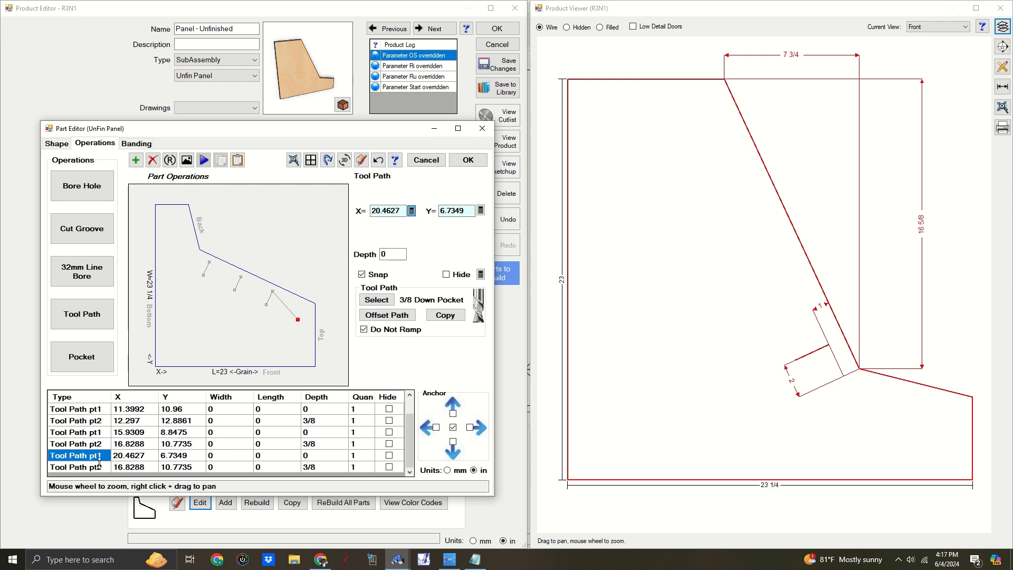
- Set the OS multiplier to 3 in the Y and X formulas of the fourth tool path's second point
{"action": "key", "text": "Down"}
{"action": "left_click", "coordinate": [480, 210]}
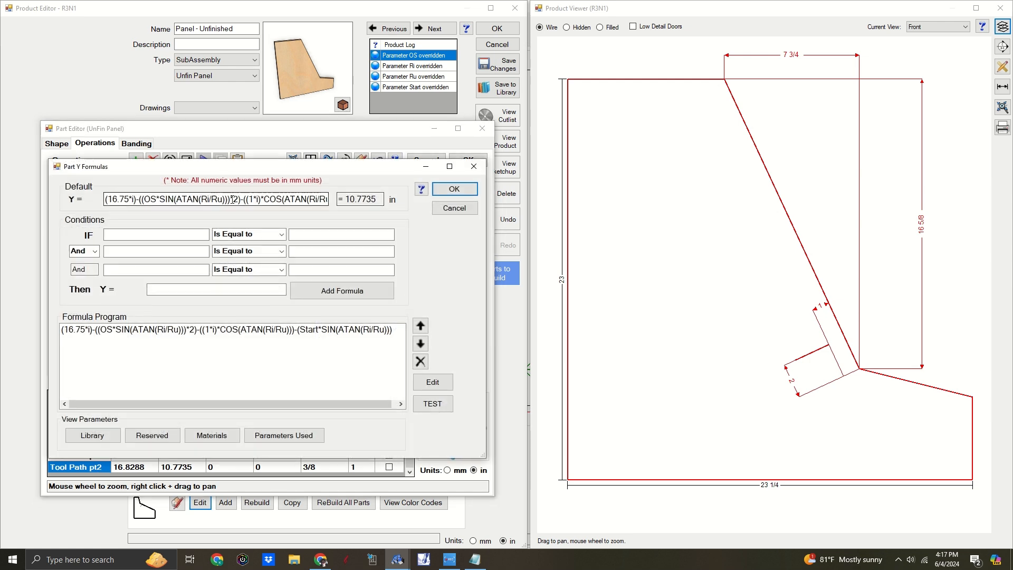
{"action": "left_click_drag", "start_coordinate": [238, 199], "coordinate": [233, 200]}
{"action": "type", "text": "3"}
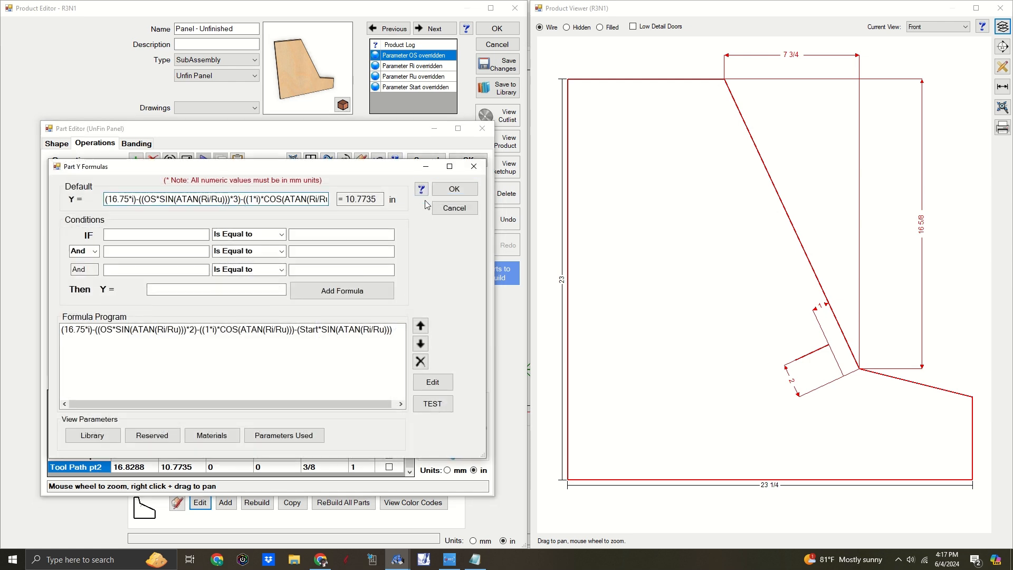
{"action": "left_click", "coordinate": [454, 189]}
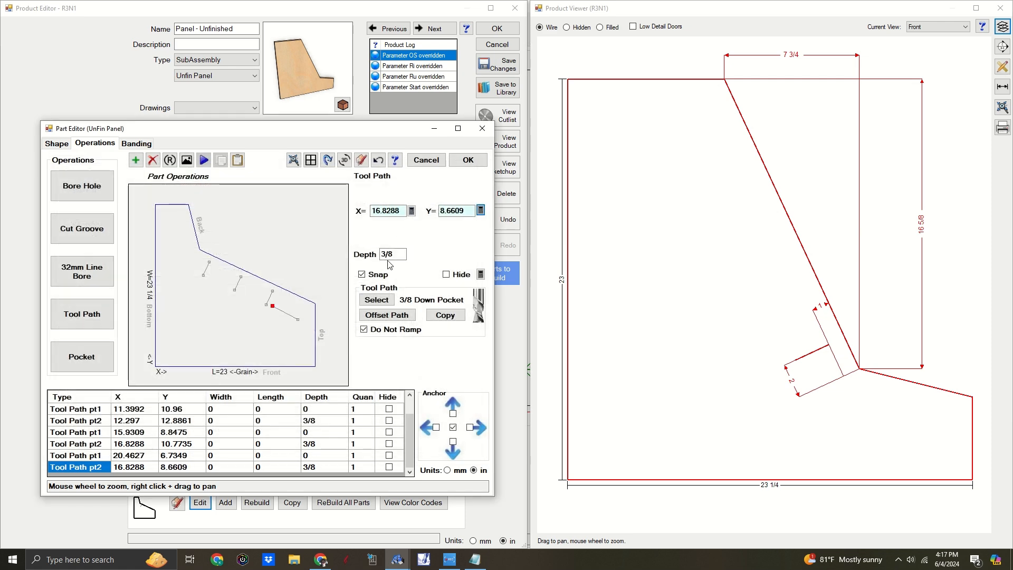
{"action": "double_click", "coordinate": [440, 206]}
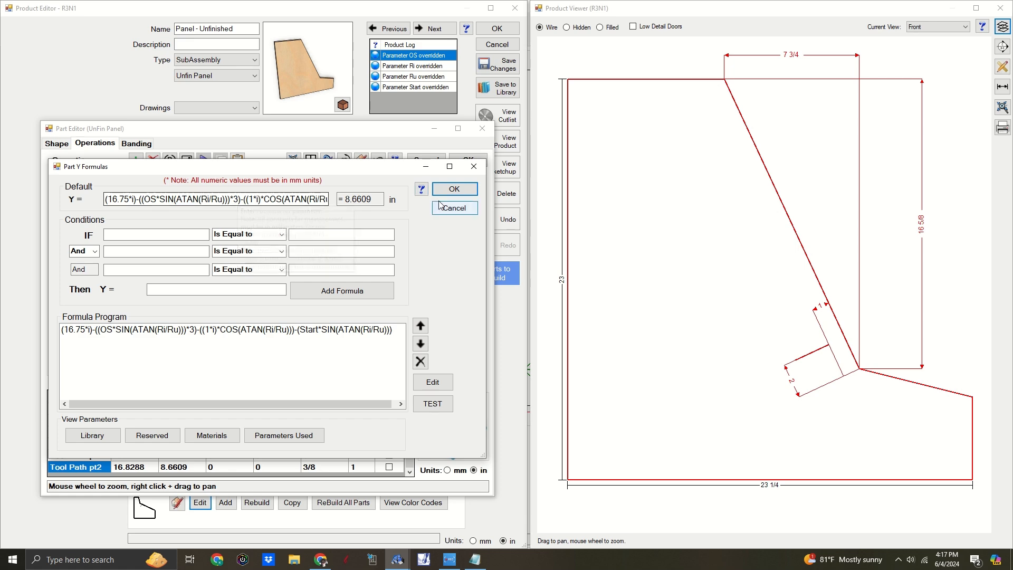
{"action": "left_click", "coordinate": [454, 208]}
{"action": "double_click", "coordinate": [415, 211]}
{"action": "double_click", "coordinate": [241, 199]}
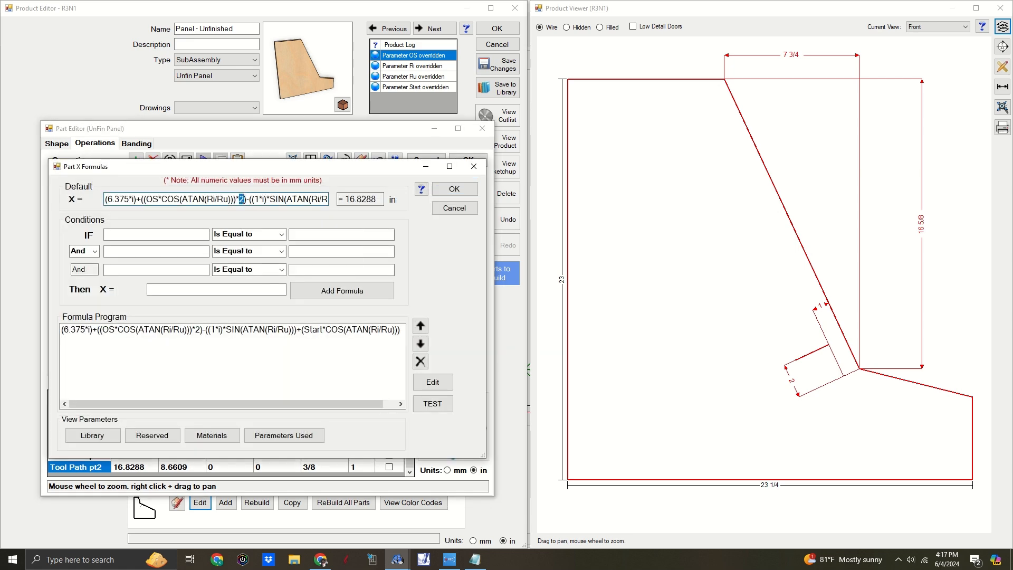
{"action": "type", "text": "3"}
{"action": "left_click", "coordinate": [452, 193]}
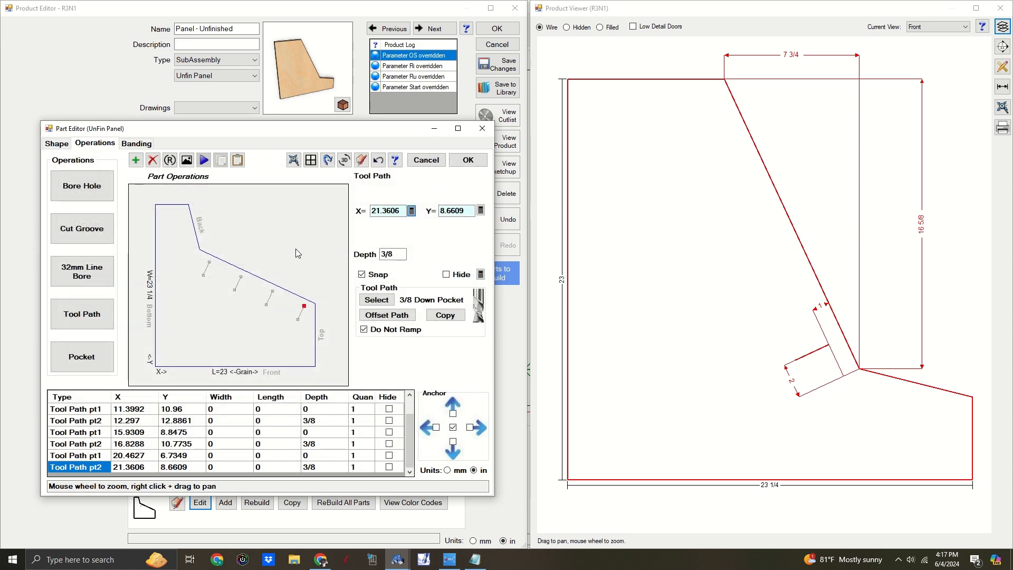
- Accept the four tool paths on the UnFin Panel and confirm the part's properties
{"action": "scroll", "coordinate": [298, 253], "scroll_direction": "down", "scroll_amount": 1}
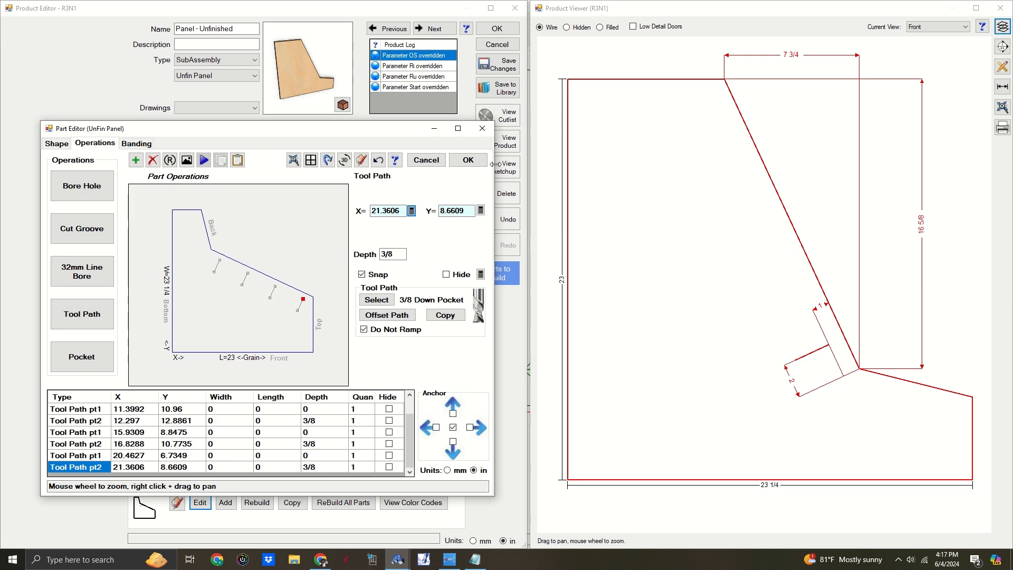
{"action": "left_click", "coordinate": [468, 160]}
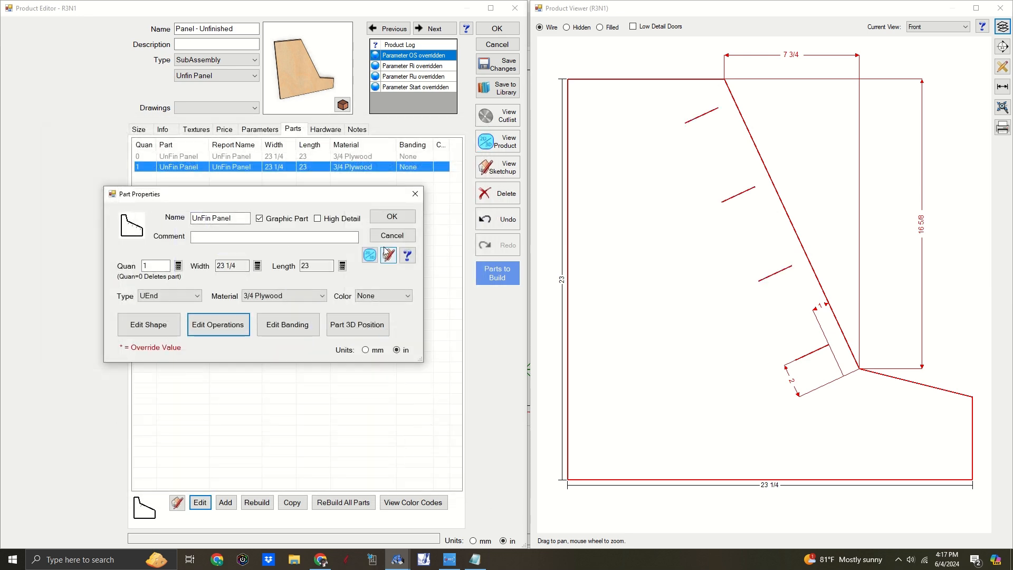
{"action": "left_click", "coordinate": [392, 216]}
- Dimension the spacing between the inner ends of the two lowest tool paths in the front view
{"action": "left_click", "coordinate": [1002, 86]}
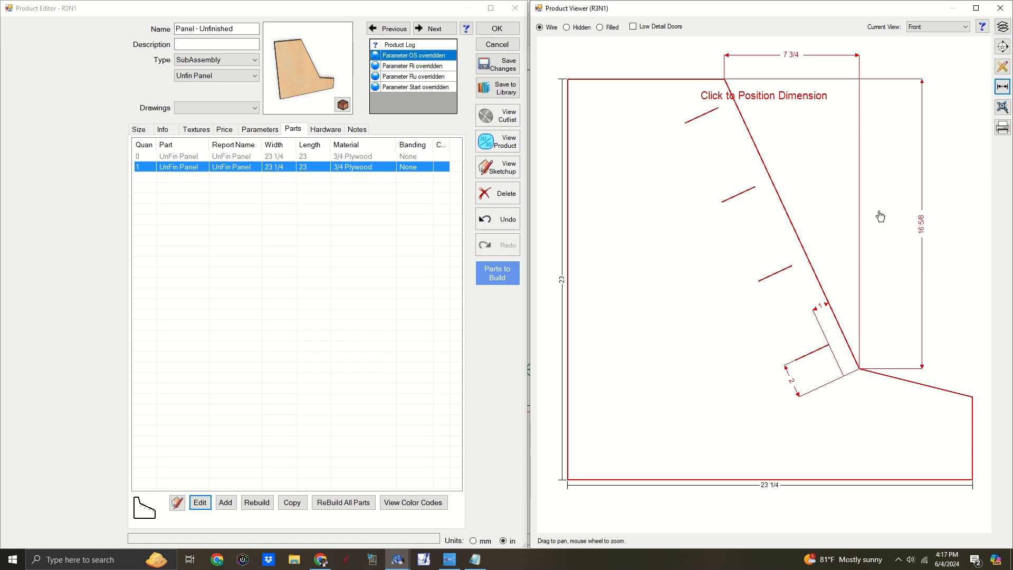
{"action": "left_click", "coordinate": [760, 283]}
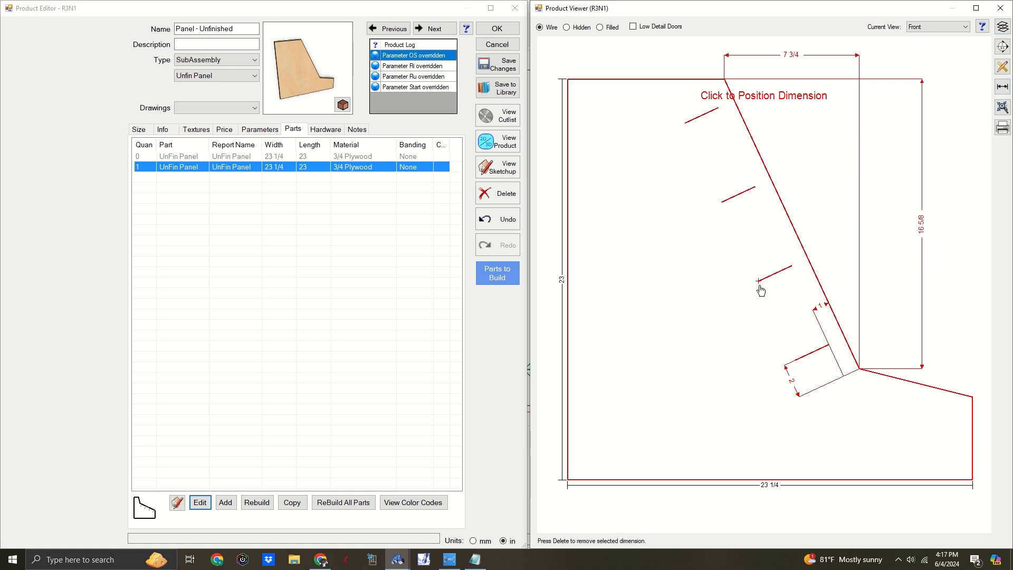
{"action": "left_click", "coordinate": [796, 361]}
{"action": "left_click", "coordinate": [707, 357]}
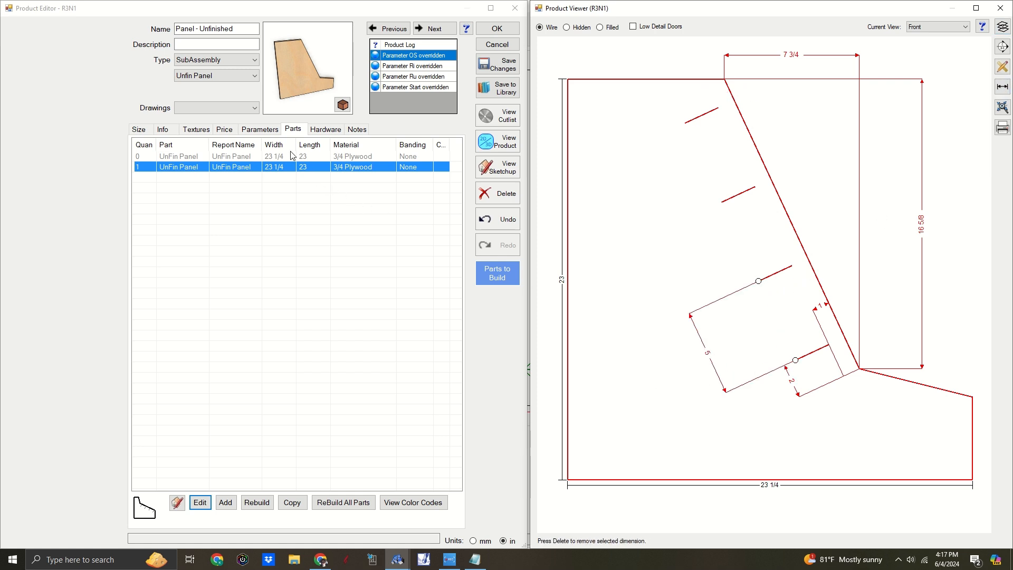
- Set the product's OS parameter override to 3
{"action": "left_click", "coordinate": [260, 129]}
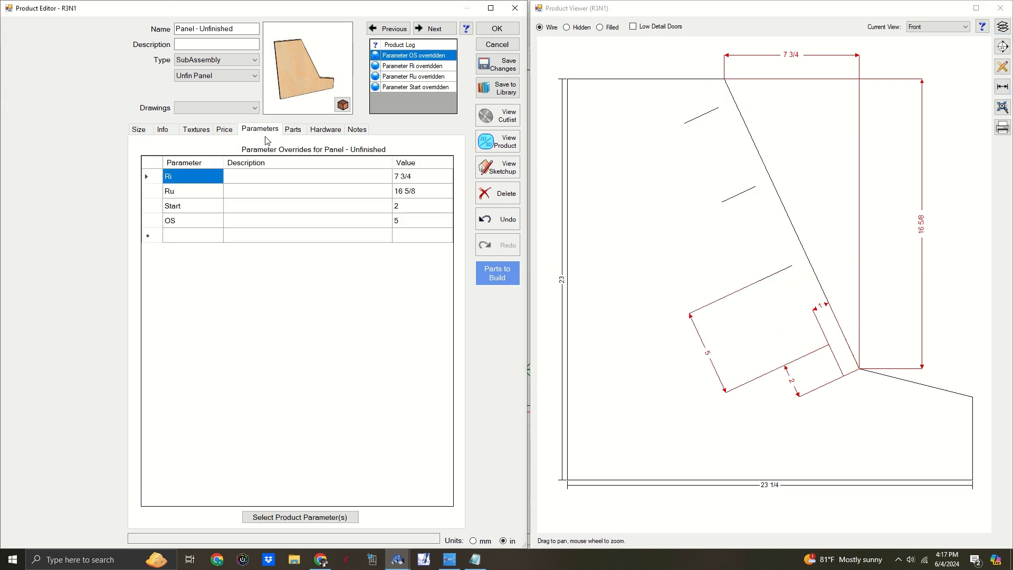
{"action": "left_click", "coordinate": [418, 223]}
{"action": "left_click", "coordinate": [434, 225]}
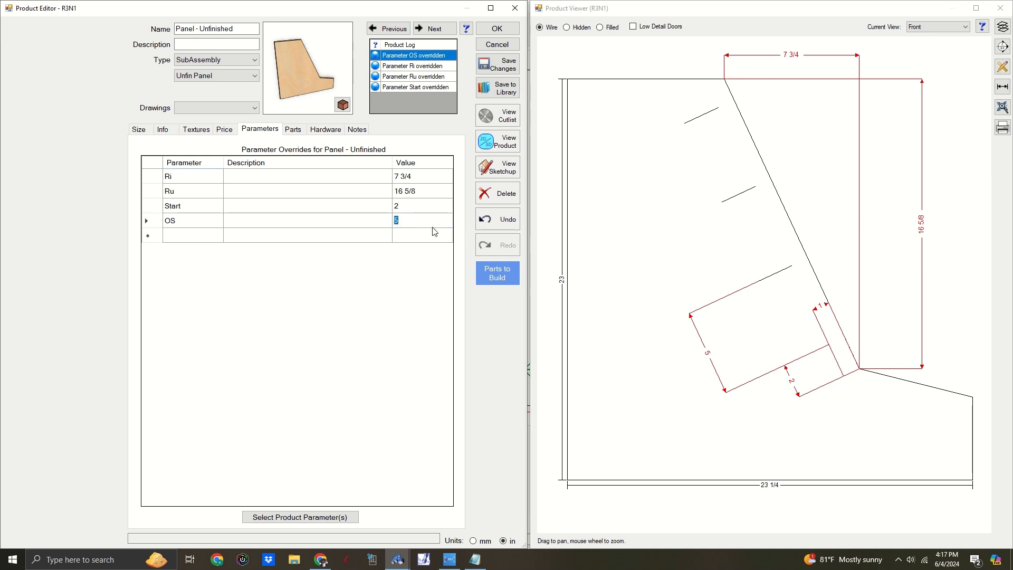
{"action": "type", "text": "3"}
{"action": "key", "text": "Return"}
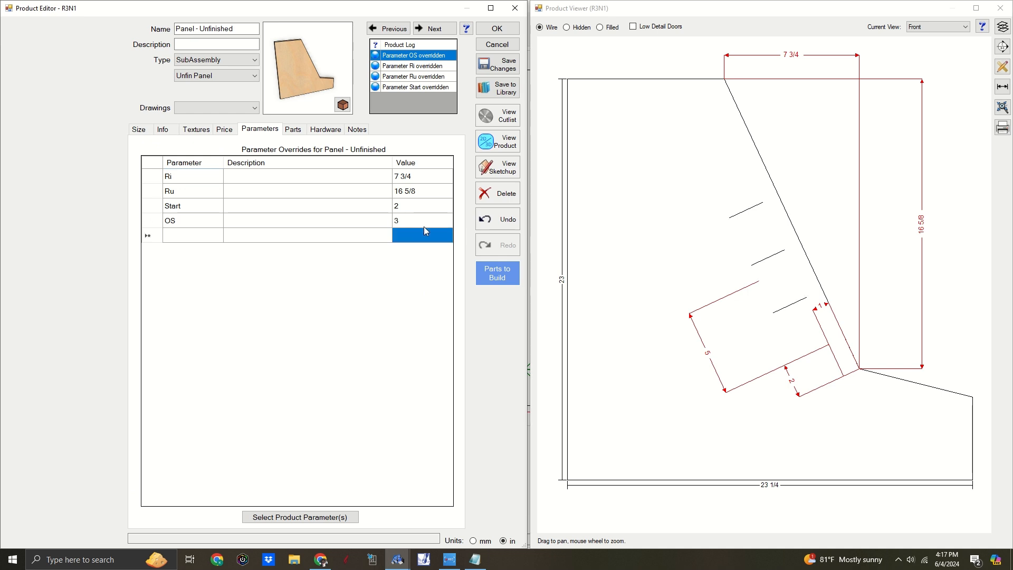
- Set the OS parameter override to 4 and delete the spacing dimension between the two lowest tool paths
{"action": "left_click", "coordinate": [428, 226]}
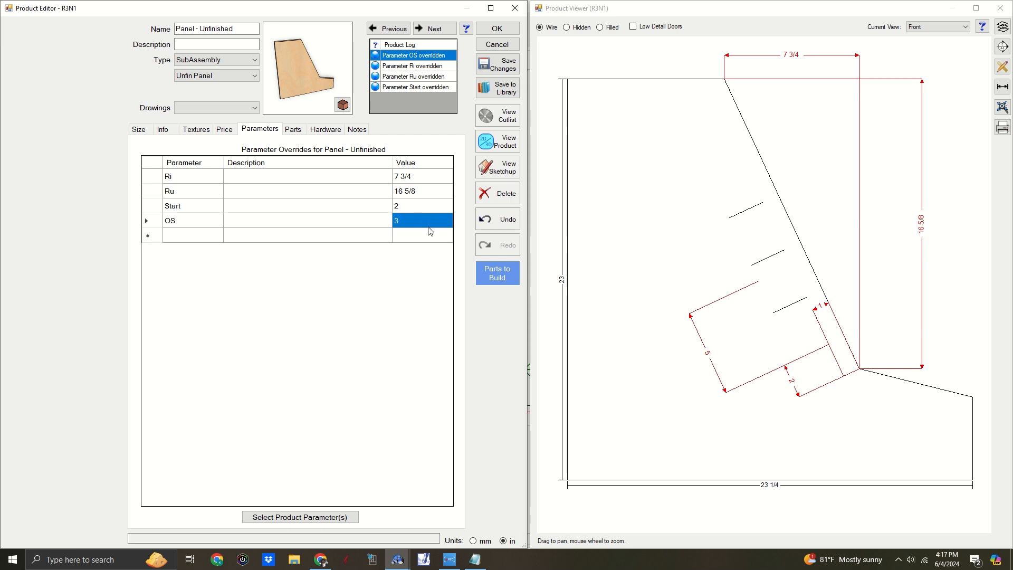
{"action": "type", "text": "4"}
{"action": "key", "text": "Return"}
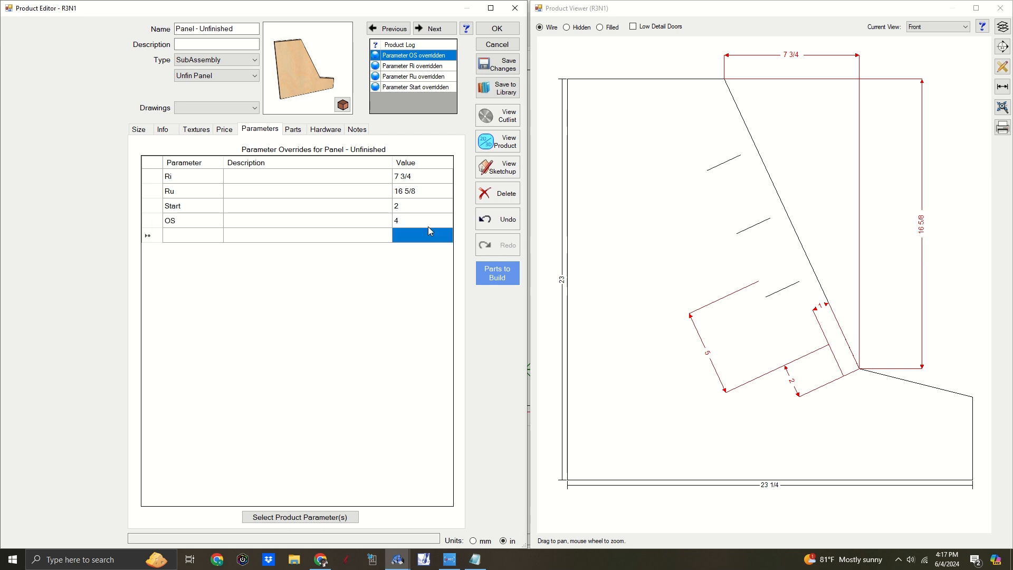
{"action": "left_click", "coordinate": [706, 354]}
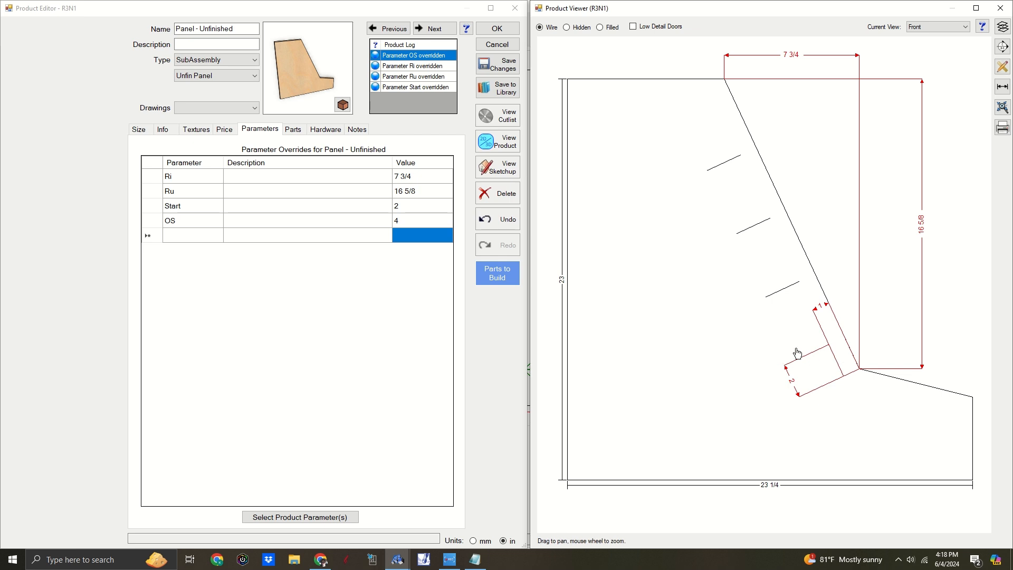